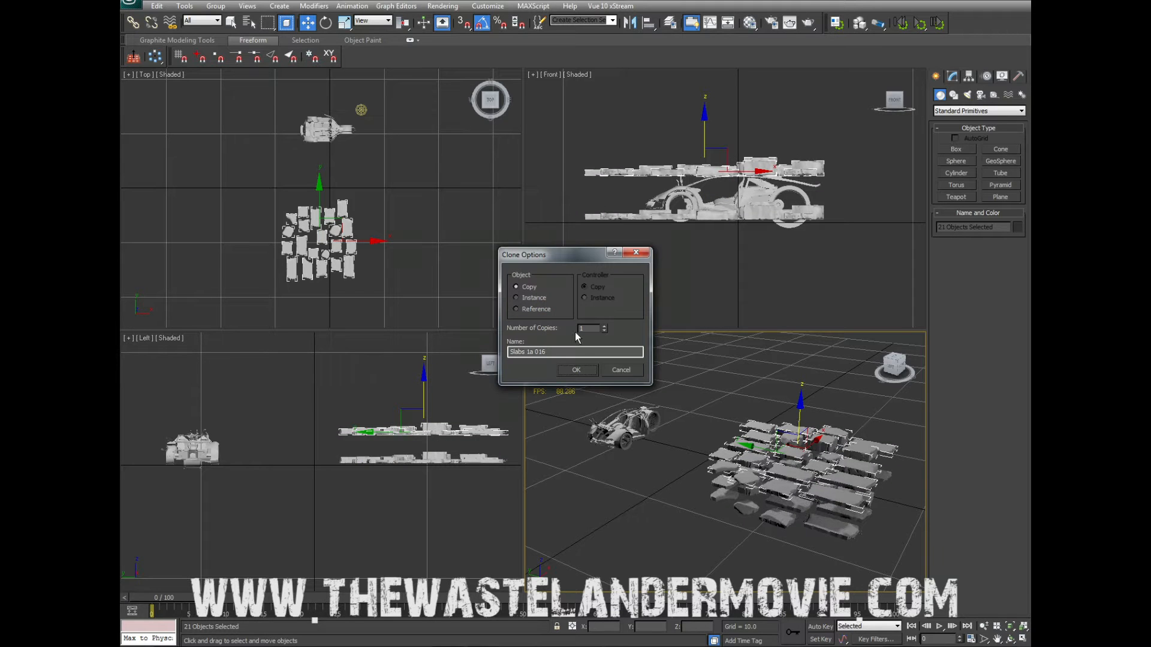
# Finish the first copy of the slab layer, and clone another single copy of it above to form a third layer
pyautogui.click(588, 368)
pyautogui.keyDown('shift'); pyautogui.moveTo(798, 421); pyautogui.dragTo(801, 393); pyautogui.keyUp('shift')
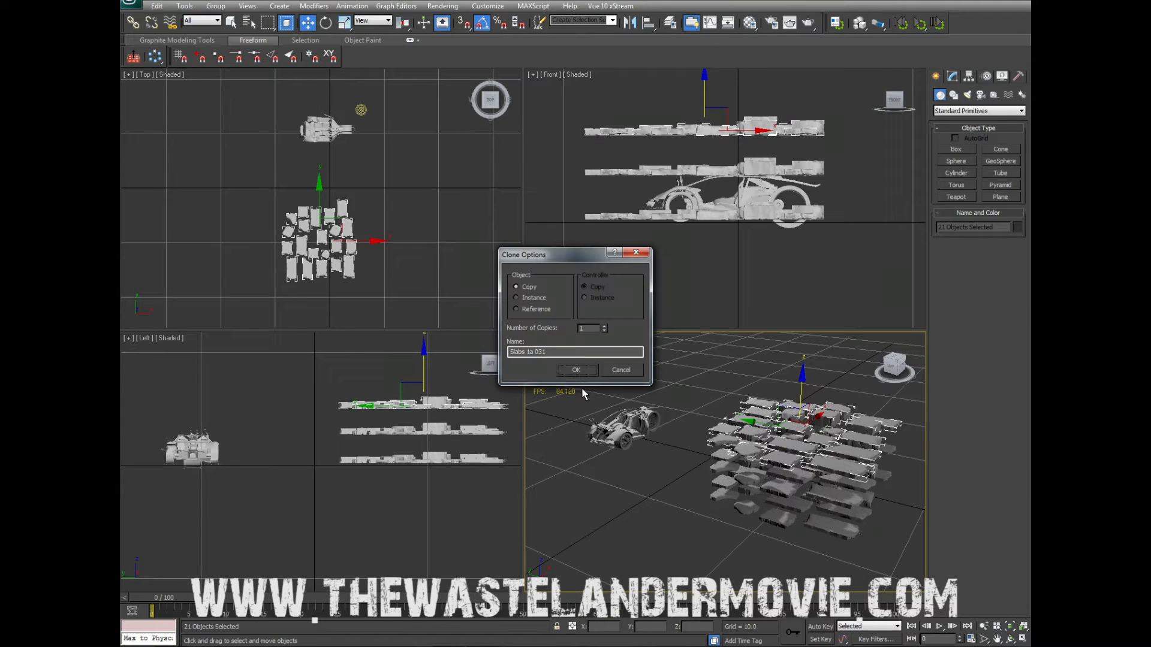
pyautogui.click(577, 370)
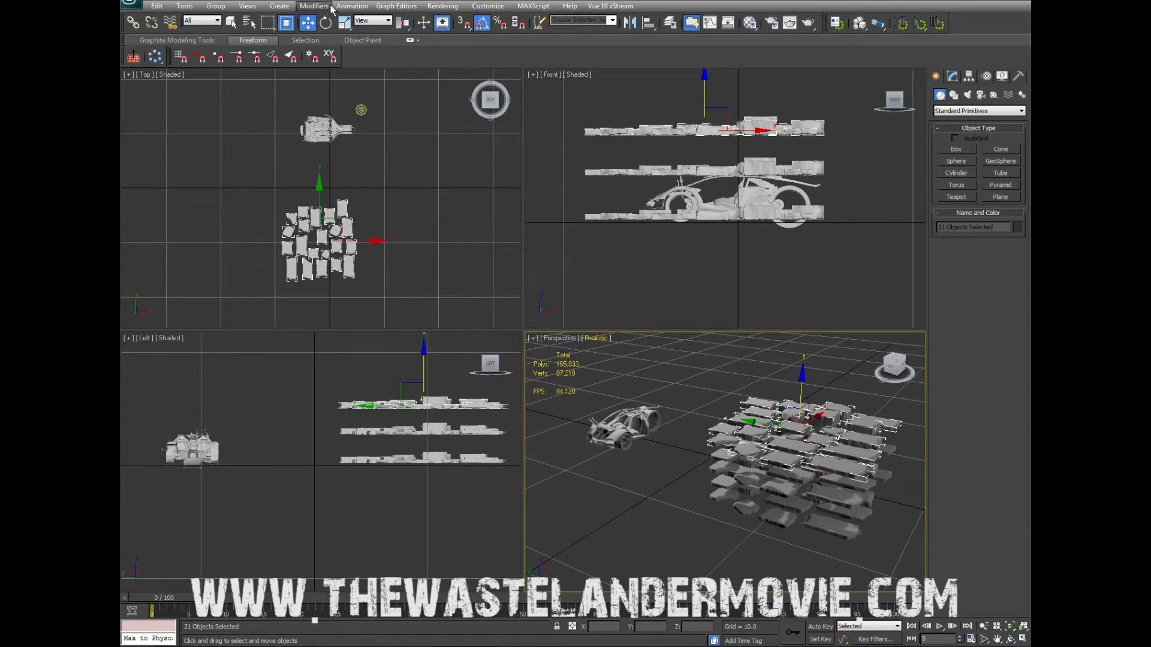
# Rotate the uppermost slab layer and scale it down uniformly so it differs from the layers below
pyautogui.click(325, 22)
pyautogui.moveTo(798, 455)
pyautogui.mouseDown()
pyautogui.moveTo(848, 455)
pyautogui.moveTo(794, 447)
pyautogui.moveTo(794, 459)
pyautogui.mouseUp()
pyautogui.click(345, 23)
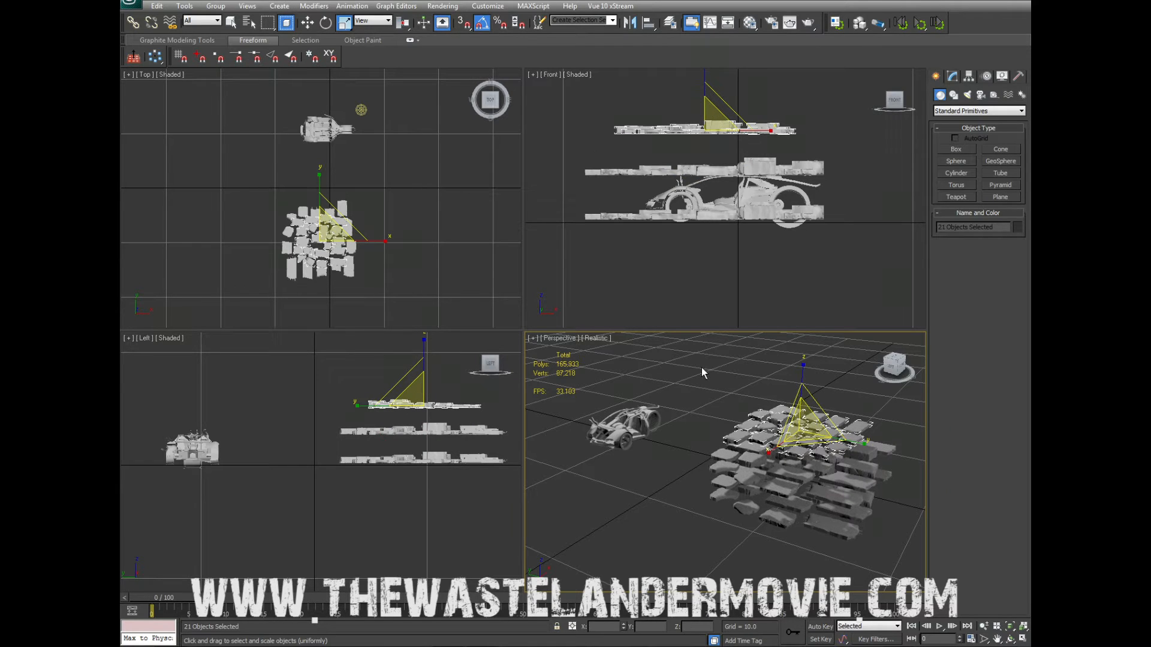
# Select all three slab layers and clone them straight up as one copy, doubling the stack
pyautogui.moveTo(907, 569); pyautogui.dragTo(905, 567)
pyautogui.click(308, 23)
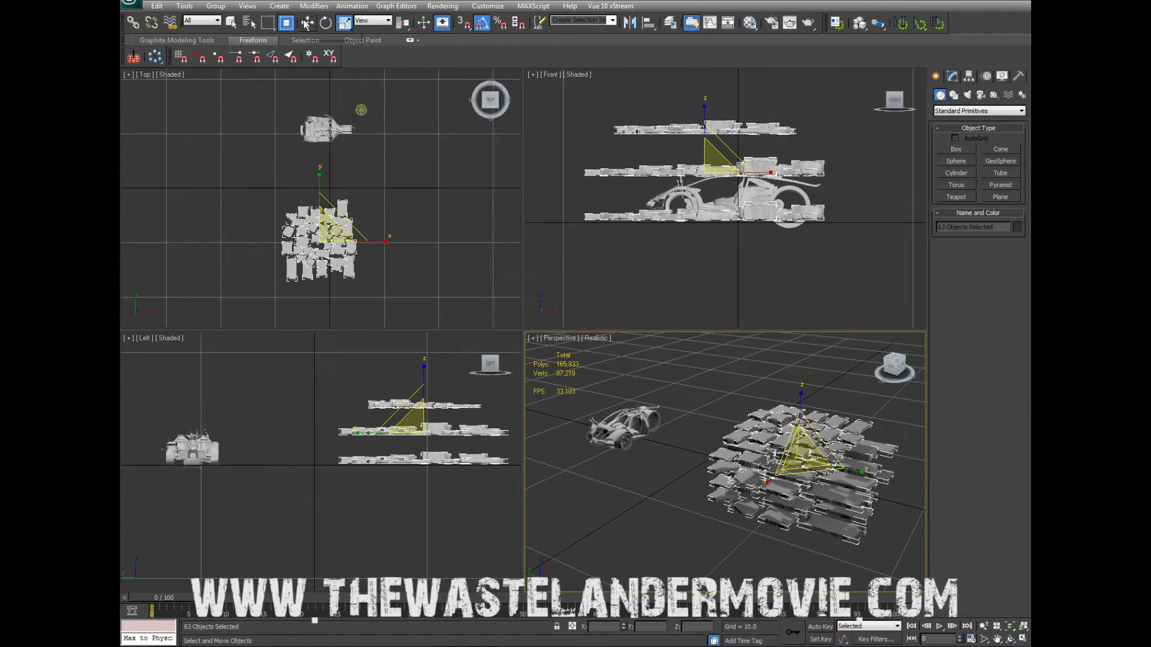
pyautogui.keyDown('shift'); pyautogui.moveTo(796, 421); pyautogui.dragTo(800, 328); pyautogui.keyUp('shift')
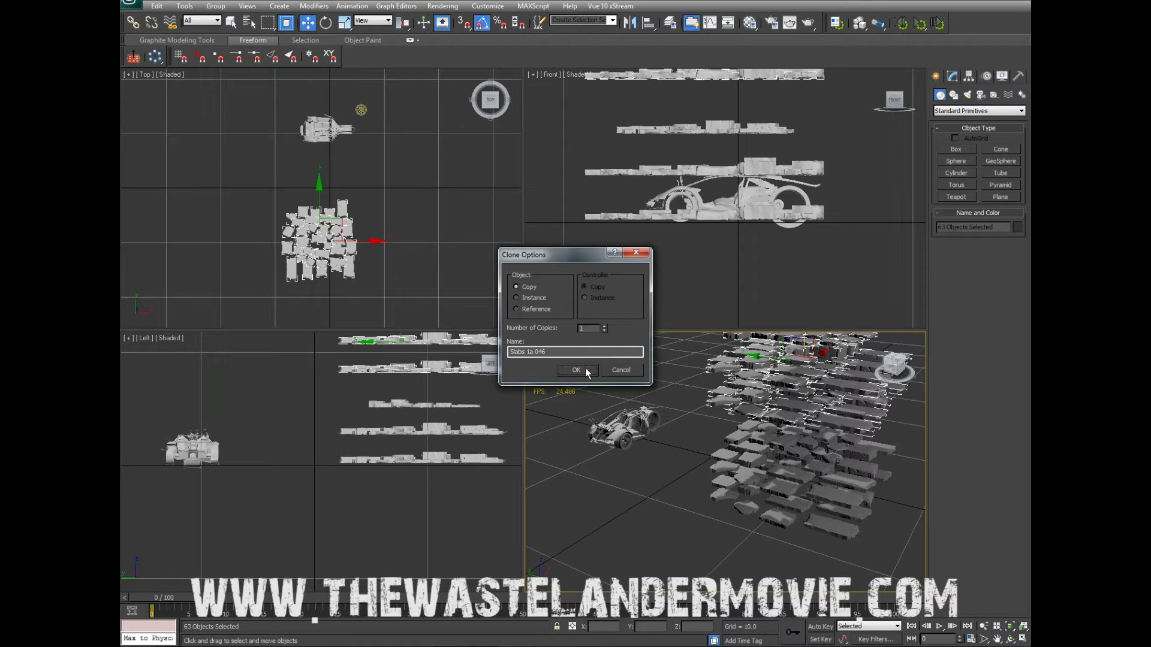
pyautogui.click(576, 370)
# Rotate the copied upper three slab layers about the vertical axis, and clear the selection
pyautogui.press('z')
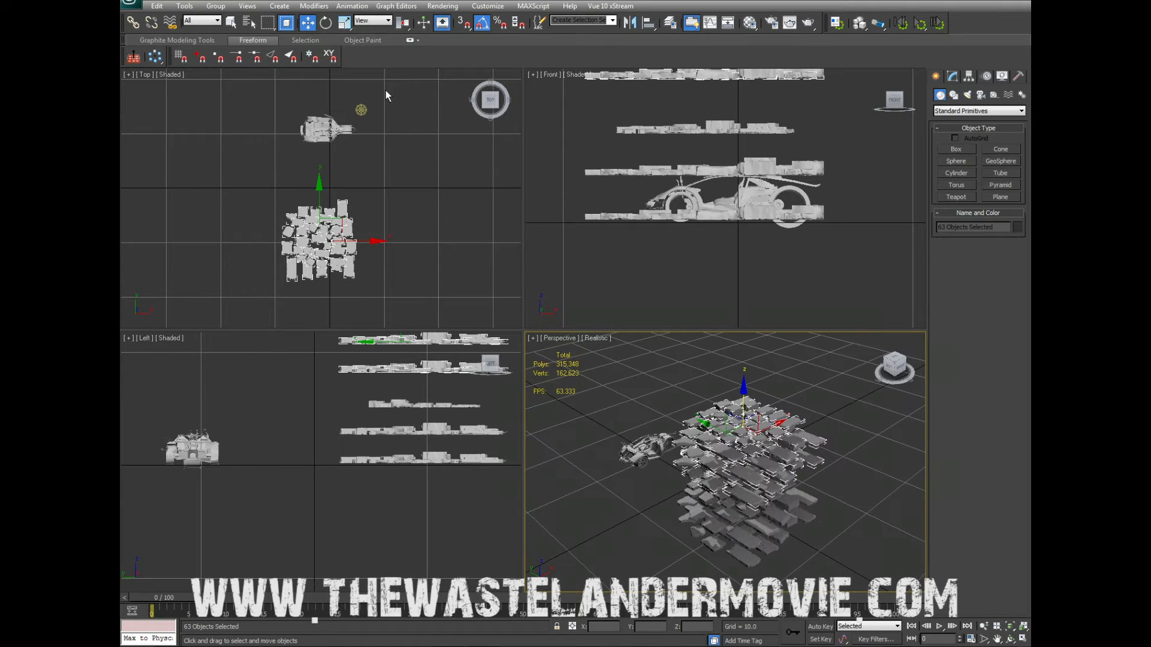
pyautogui.click(325, 23)
pyautogui.moveTo(730, 472); pyautogui.dragTo(813, 437)
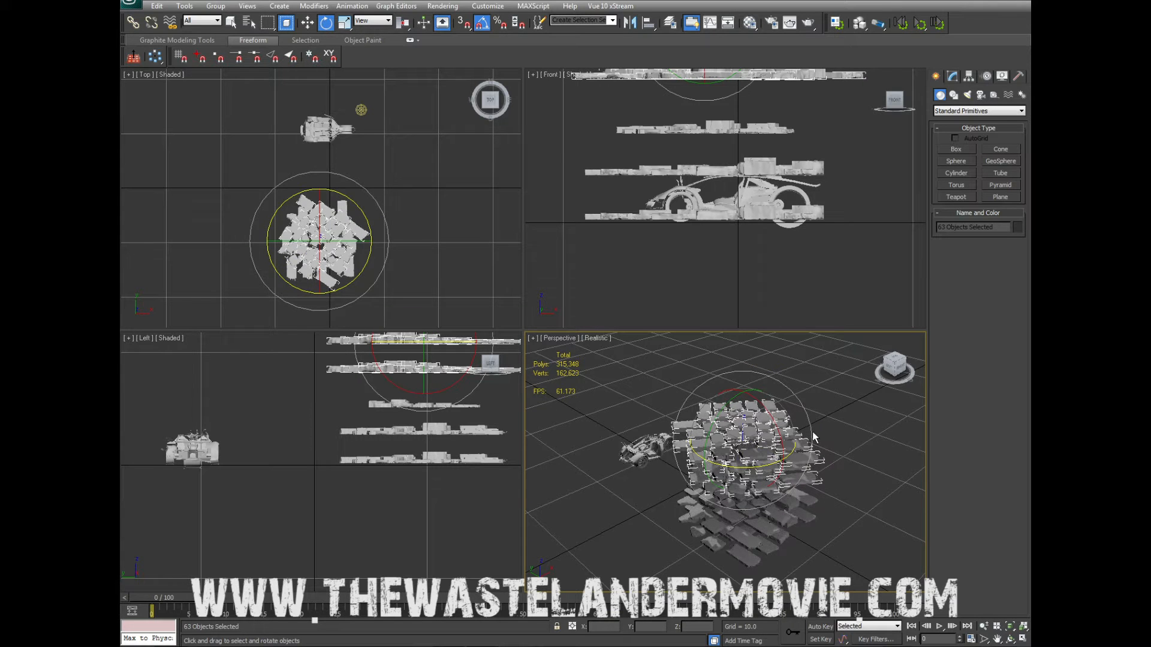
pyautogui.click(828, 448)
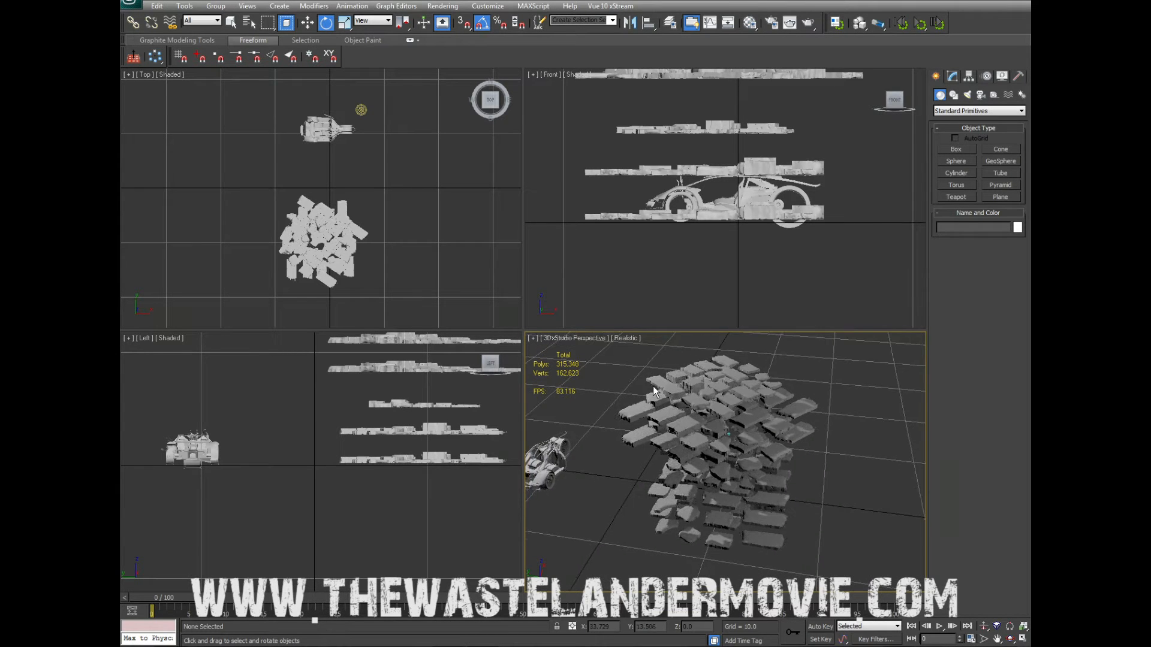
# Select all the slab layers and raise the whole stack along Z to clear space for the car underneath
pyautogui.moveTo(642, 362); pyautogui.dragTo(862, 567)
pyautogui.click(307, 24)
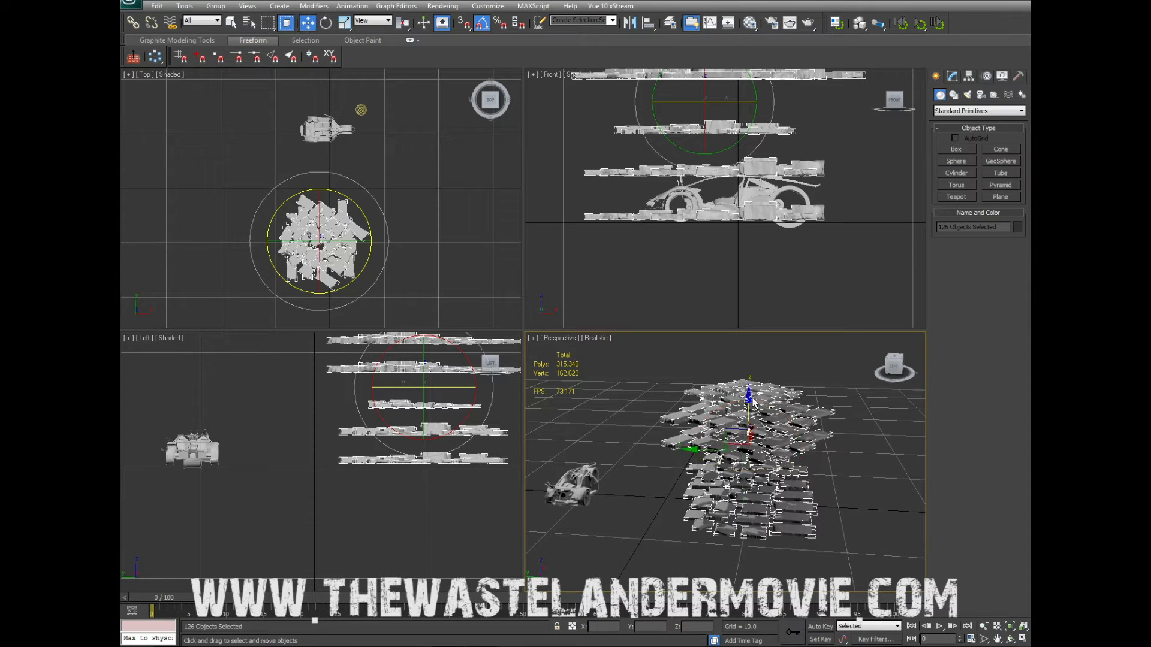
pyautogui.moveTo(750, 416); pyautogui.dragTo(750, 373)
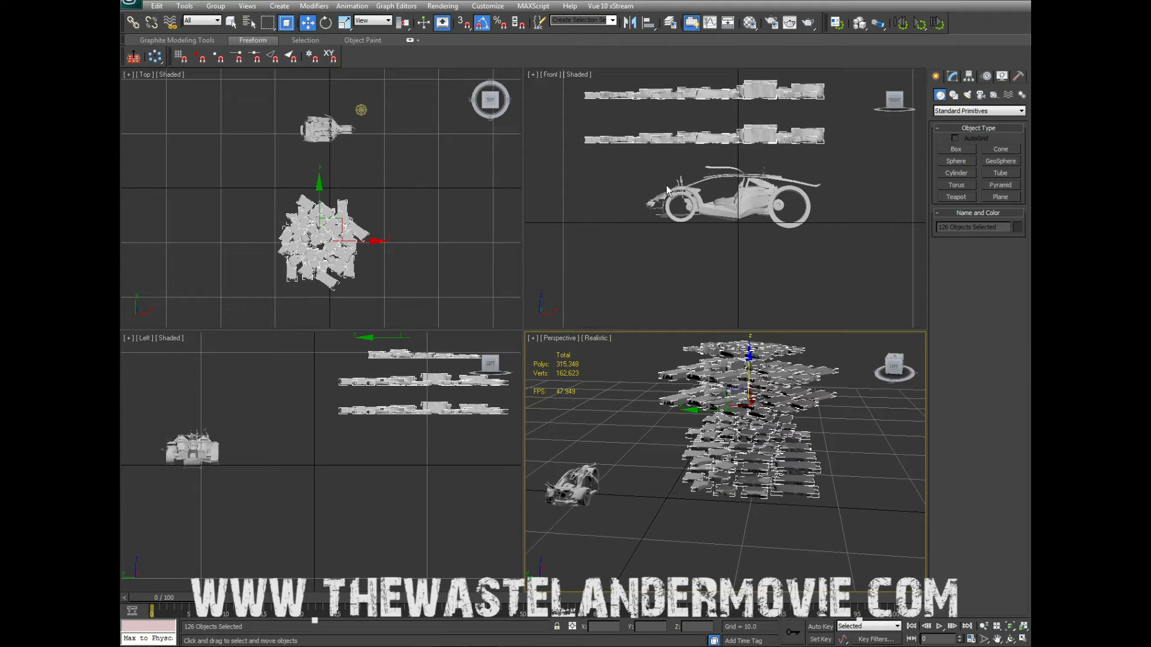
# Move the car along Y until it sits centred beneath the slab stack, and deselect it
pyautogui.click(586, 501)
pyautogui.moveTo(531, 495); pyautogui.dragTo(732, 262)
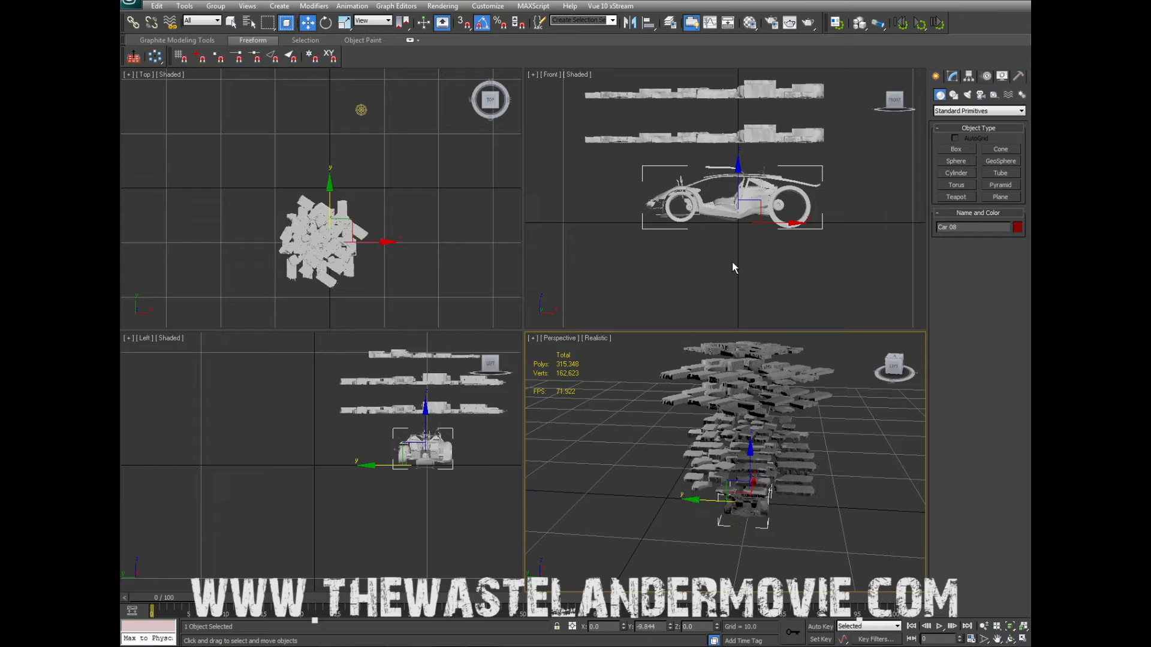
pyautogui.click(738, 261)
# Maximize the perspective view and set all the stacked slabs as dynamic rigid bodies
pyautogui.keyDown('alt'); pyautogui.moveTo(843, 465); pyautogui.dragTo(846, 489, button='middle'); pyautogui.keyUp('alt')
pyautogui.click(1024, 640)
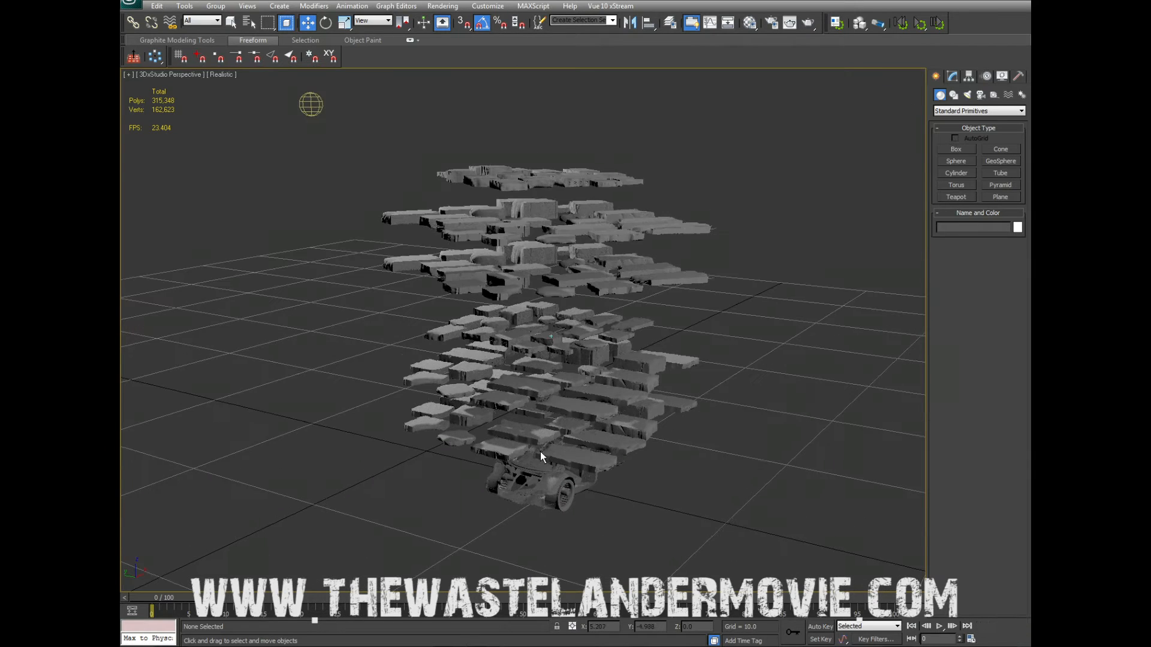
pyautogui.keyDown('alt'); pyautogui.moveTo(541, 452); pyautogui.dragTo(556, 487, button='middle'); pyautogui.keyUp('alt')
pyautogui.click(556, 487)
pyautogui.click(717, 508)
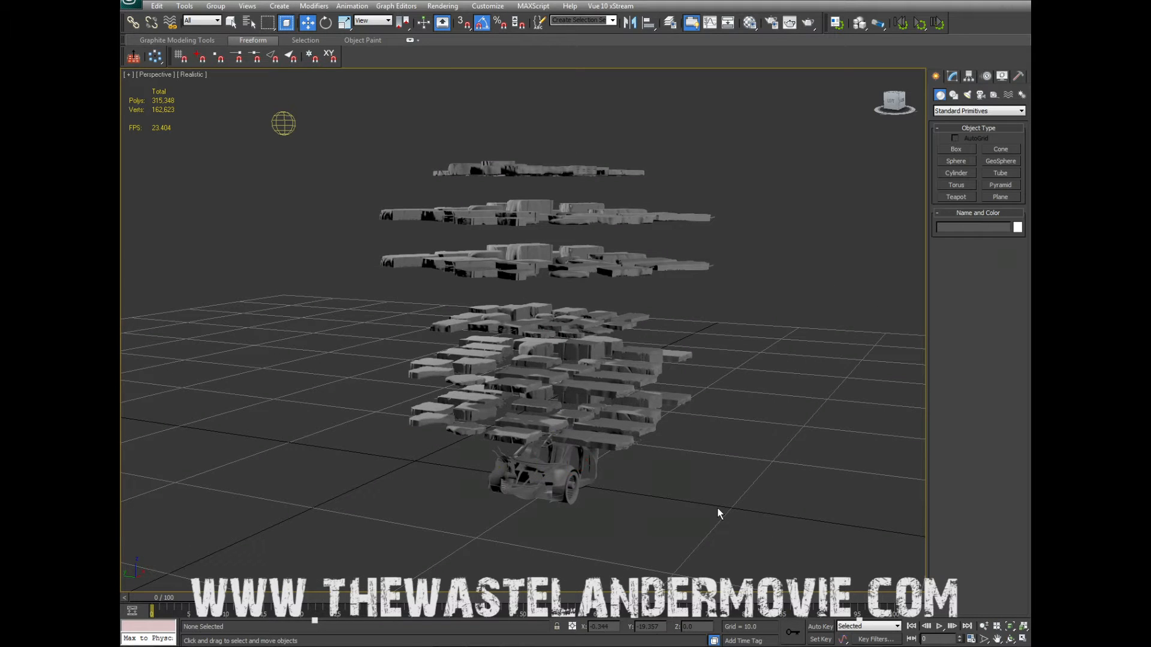
pyautogui.keyDown('alt'); pyautogui.moveTo(718, 508); pyautogui.dragTo(713, 474, button='middle'); pyautogui.keyUp('alt')
pyautogui.moveTo(354, 127); pyautogui.dragTo(732, 425)
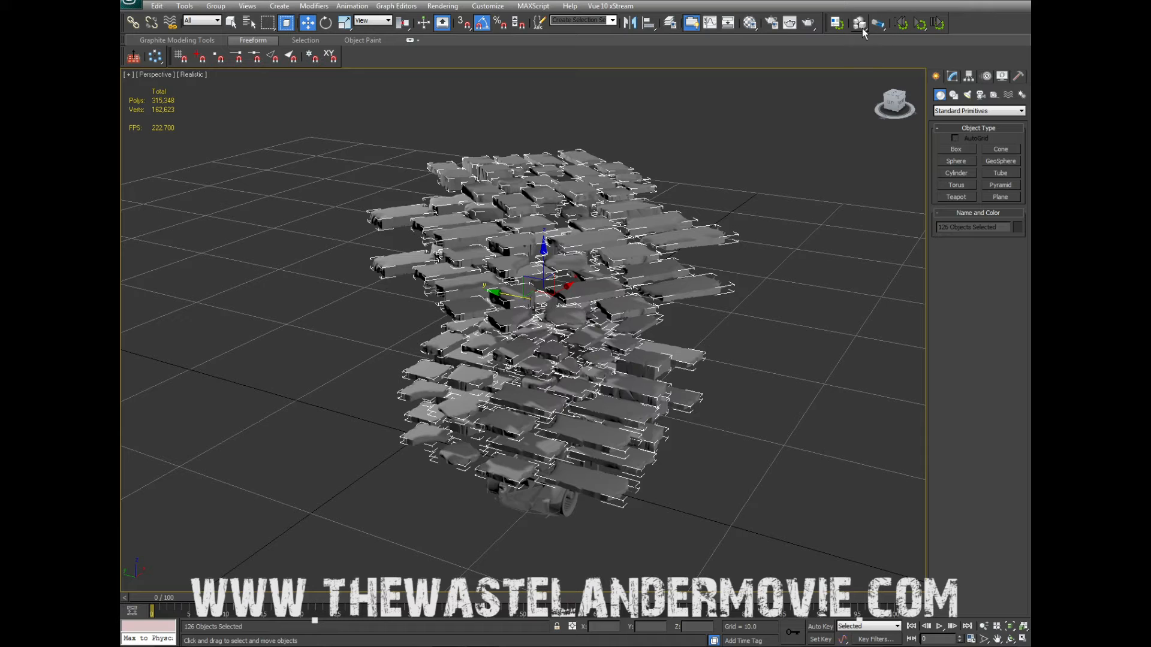
pyautogui.moveTo(862, 28); pyautogui.dragTo(886, 42)
pyautogui.press('F4')
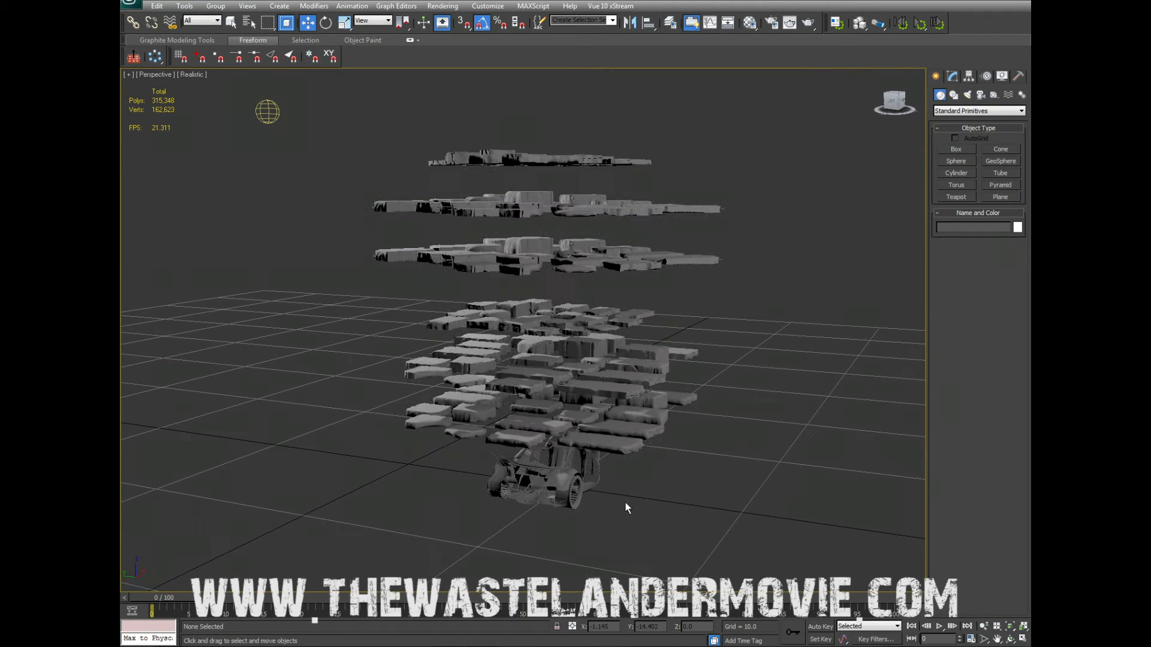
# Set the car beneath the slabs as a static rigid body
pyautogui.click(566, 483)
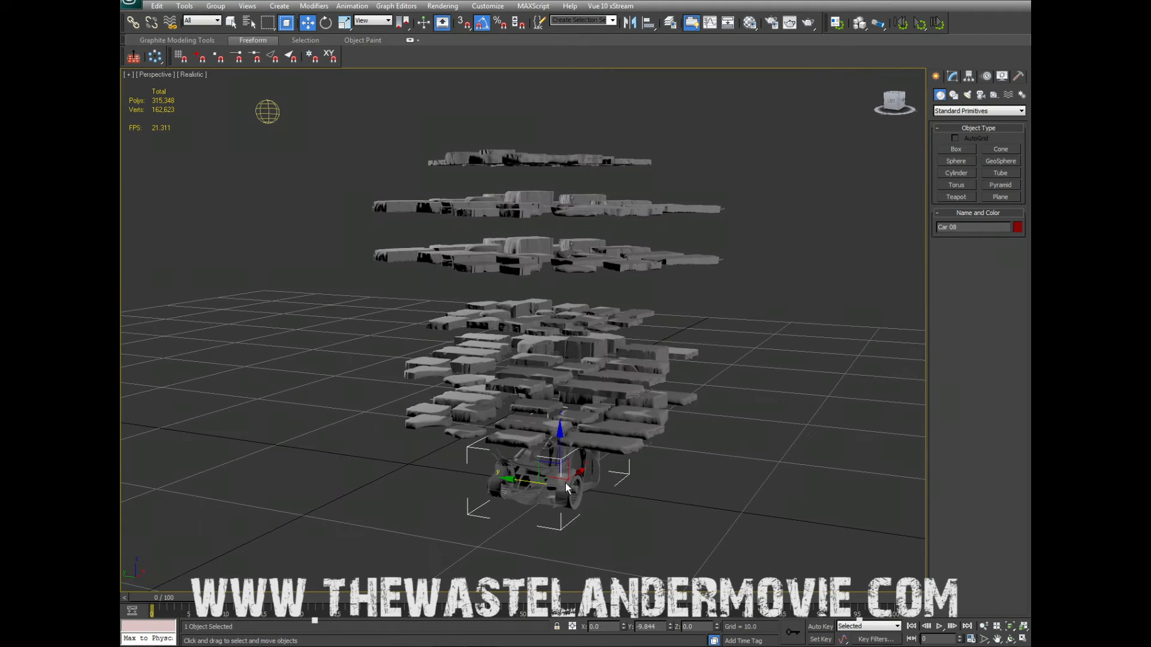
pyautogui.click(862, 26)
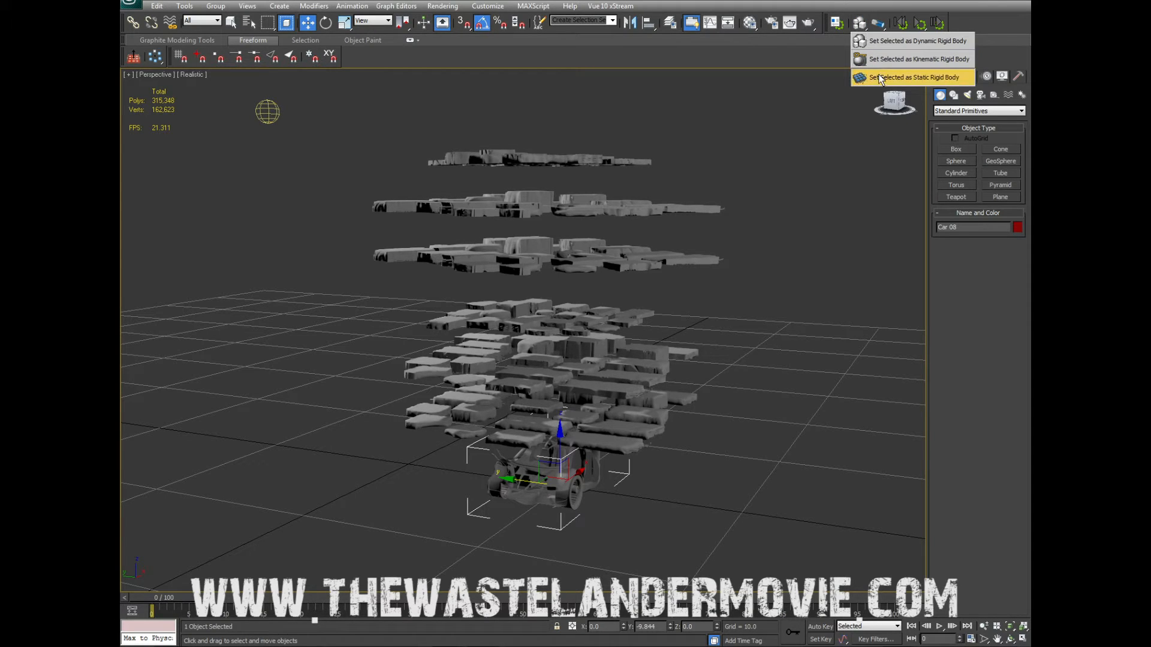
pyautogui.click(879, 78)
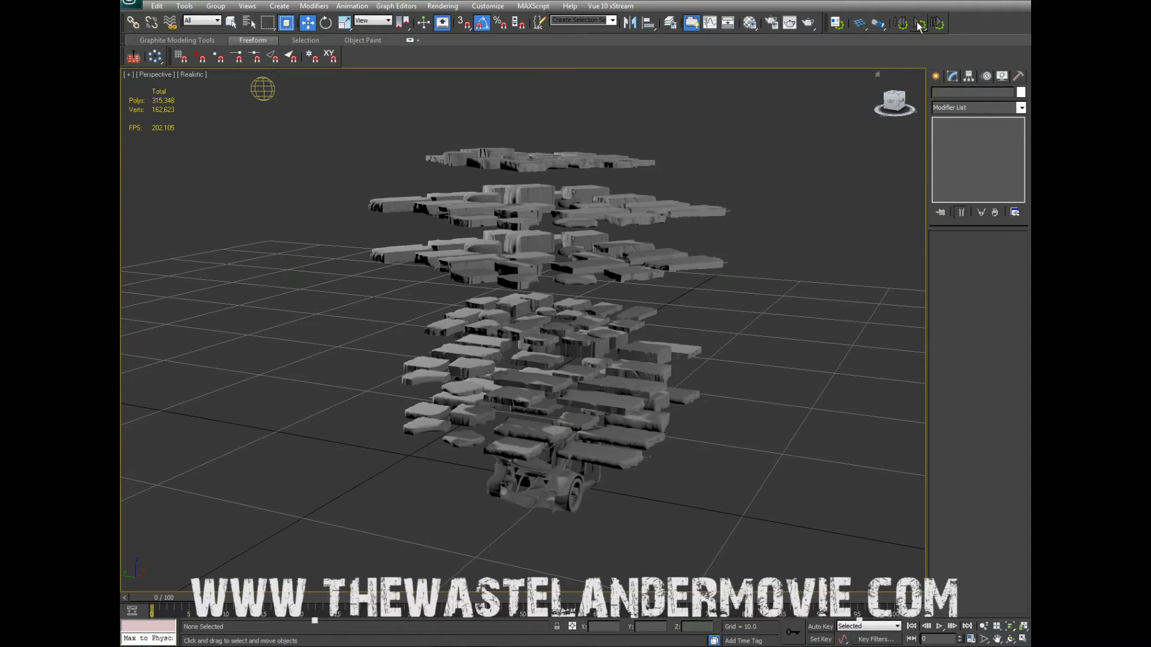
# Run the MassFX simulation to preview the slabs falling on the car, and reset it to the start
pyautogui.click(918, 25)
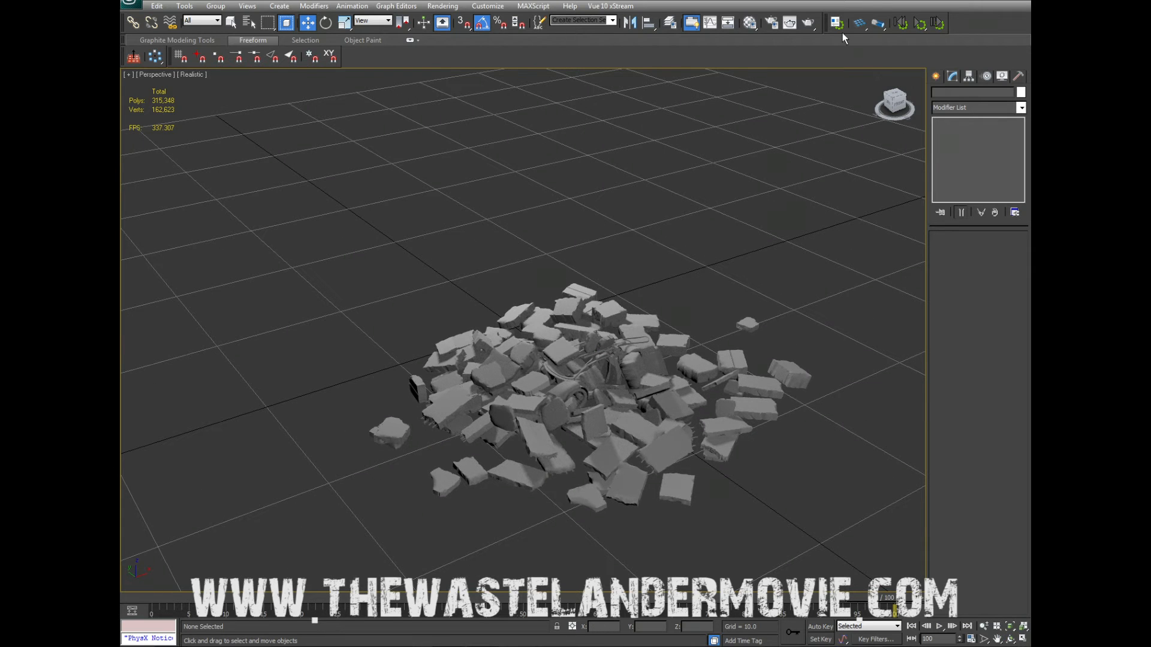
pyautogui.click(897, 24)
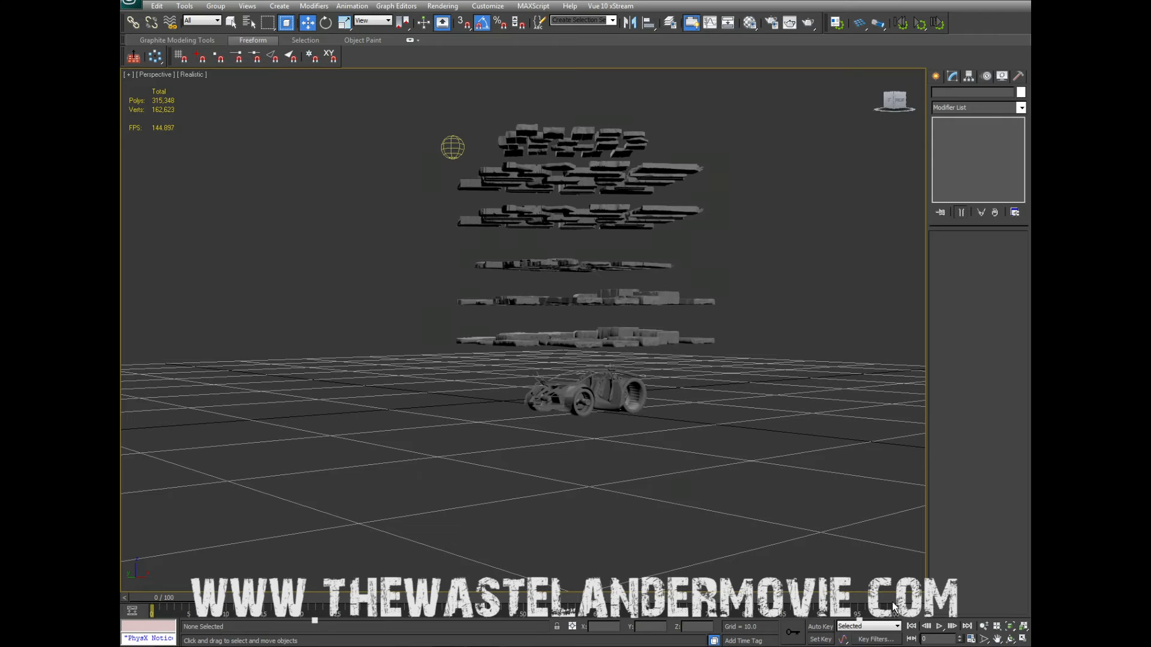
# Configure the animation time with the PAL frame rate and a length of 250 frames
pyautogui.click(971, 640)
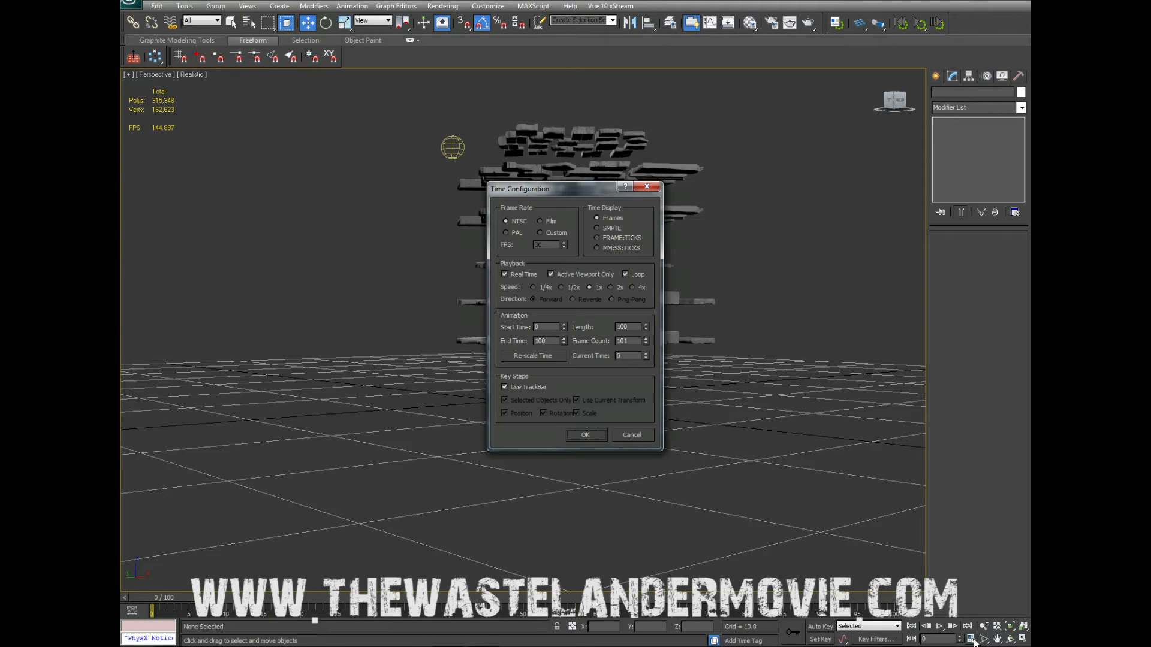
pyautogui.click(506, 232)
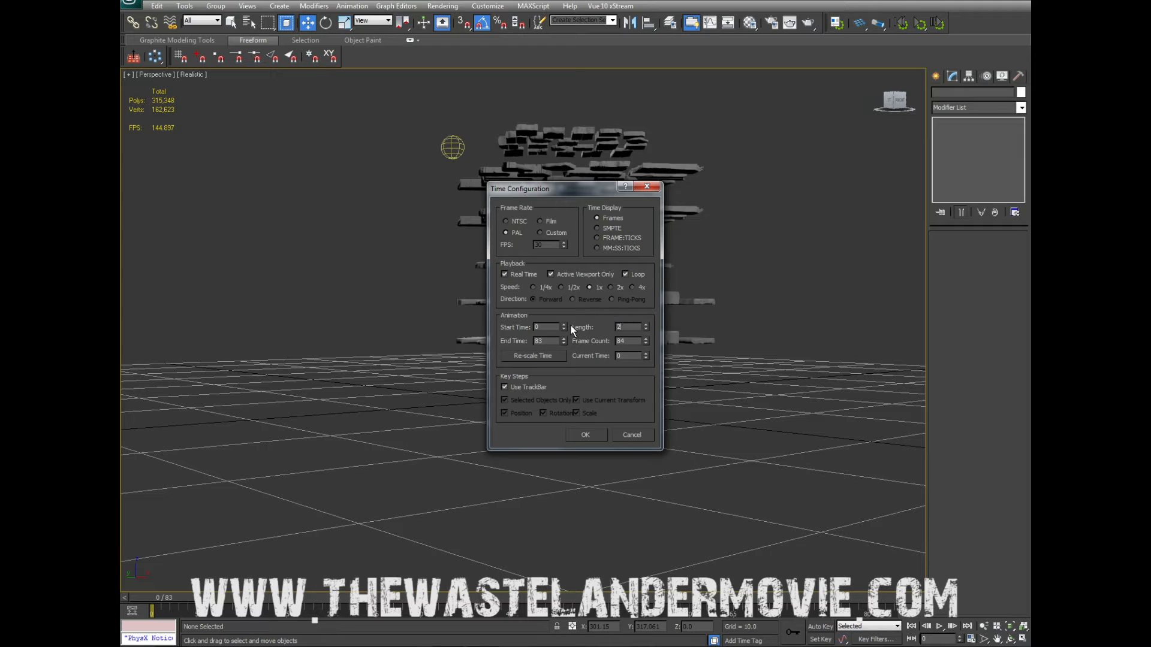
pyautogui.click(577, 436)
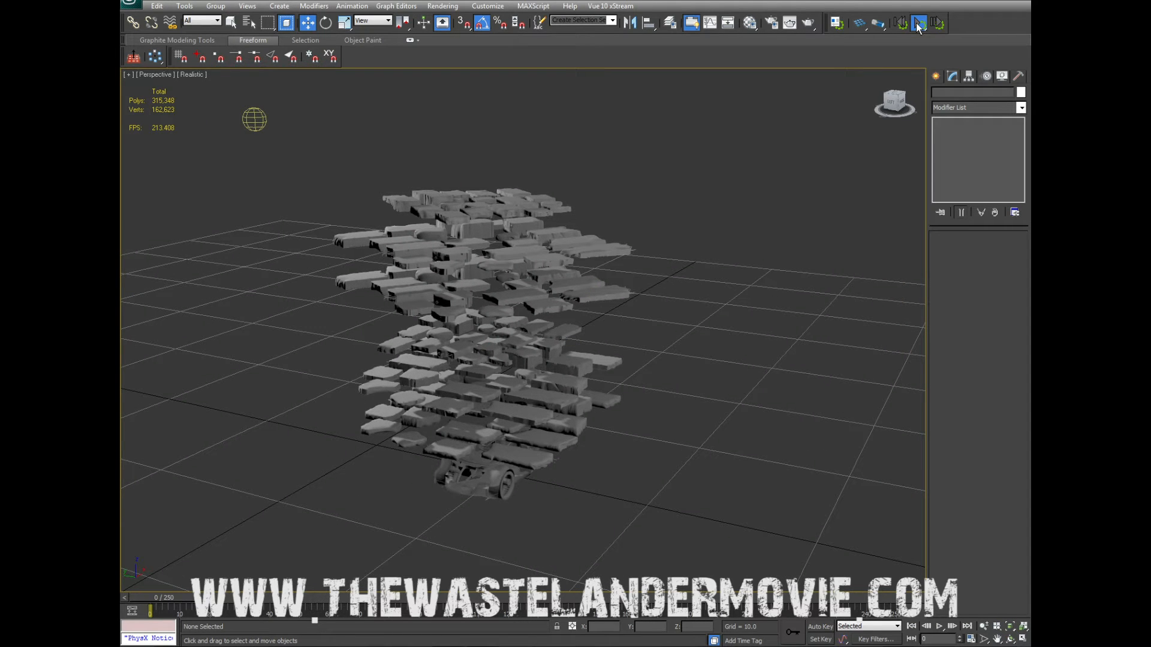
# Run the simulation over the longer timeline, stop it once the slabs have piled up, and reset it
pyautogui.click(916, 22)
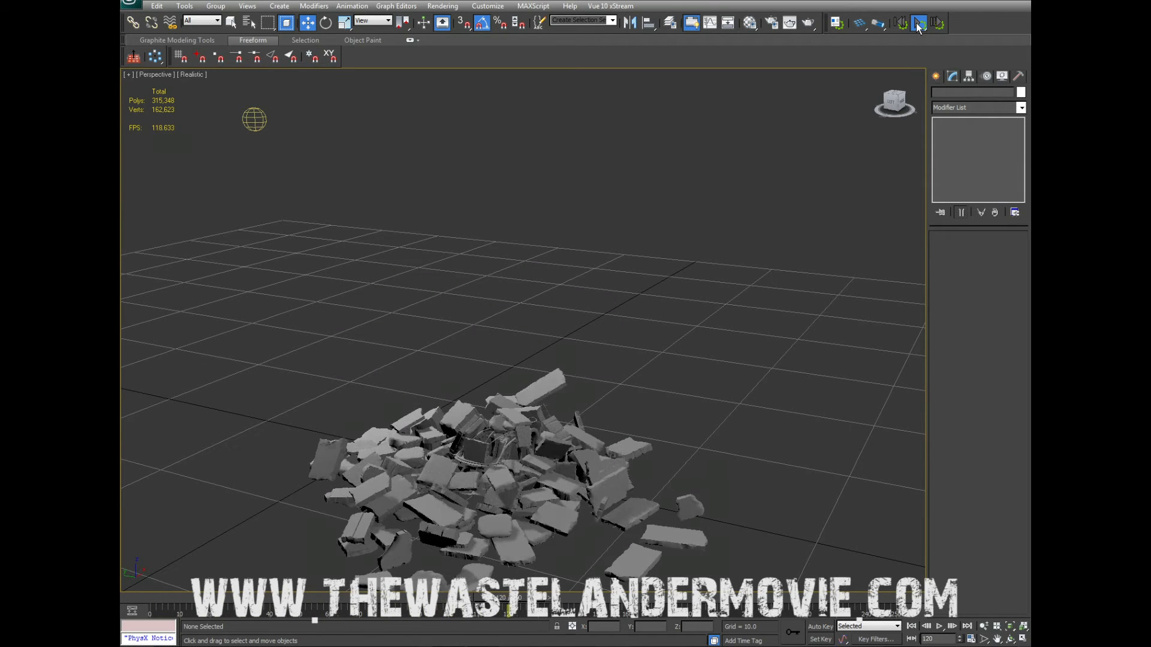
pyautogui.click(916, 23)
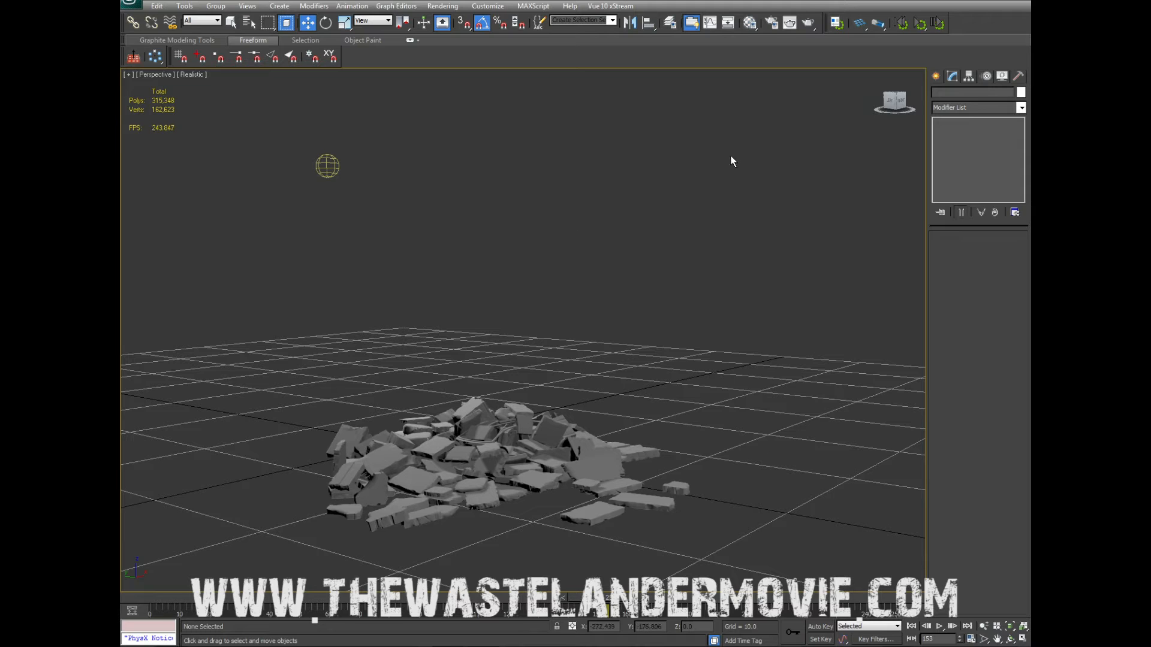
pyautogui.click(904, 27)
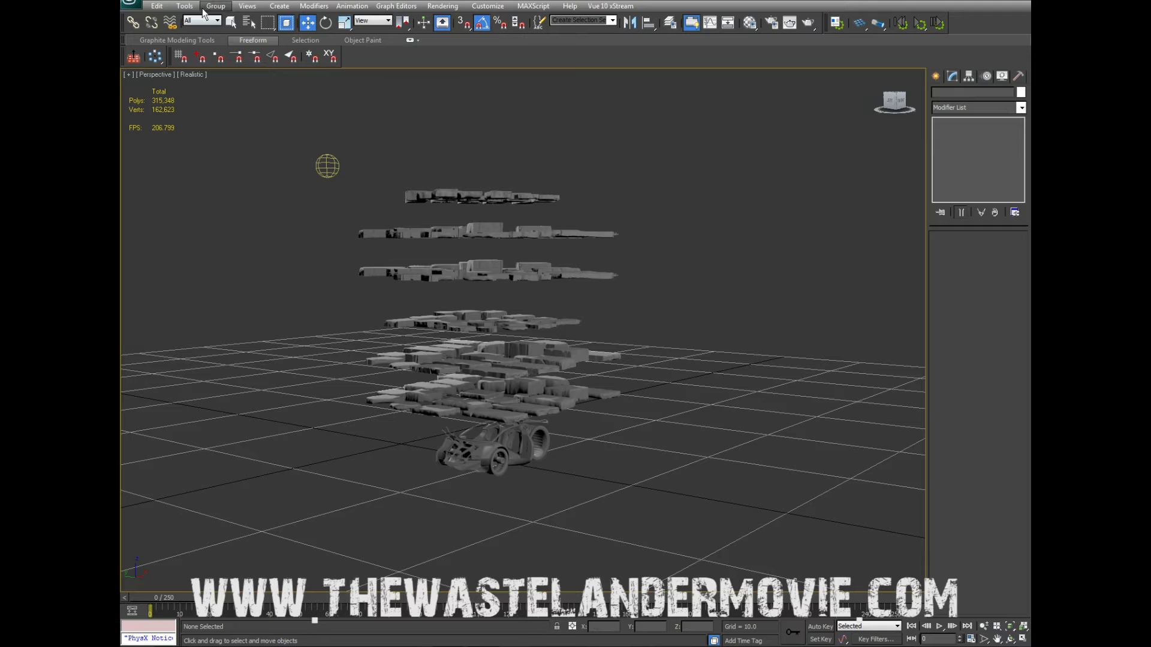
# Bake all objects of the MassFX simulation into keyframes
pyautogui.click(354, 6)
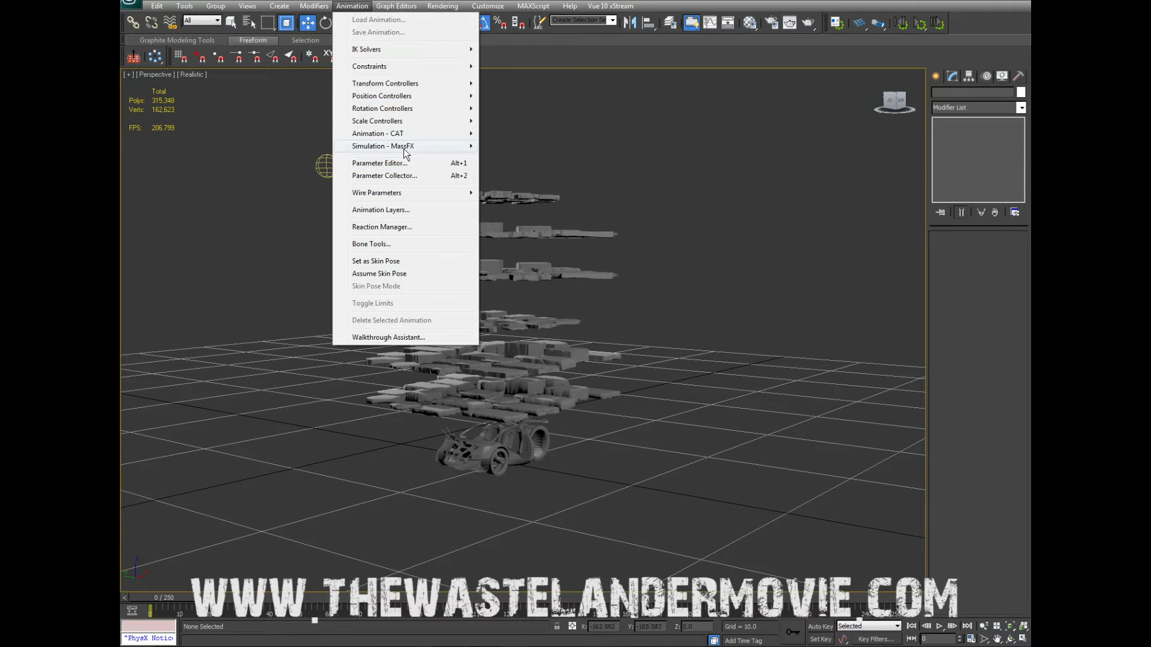
pyautogui.moveTo(405, 151)
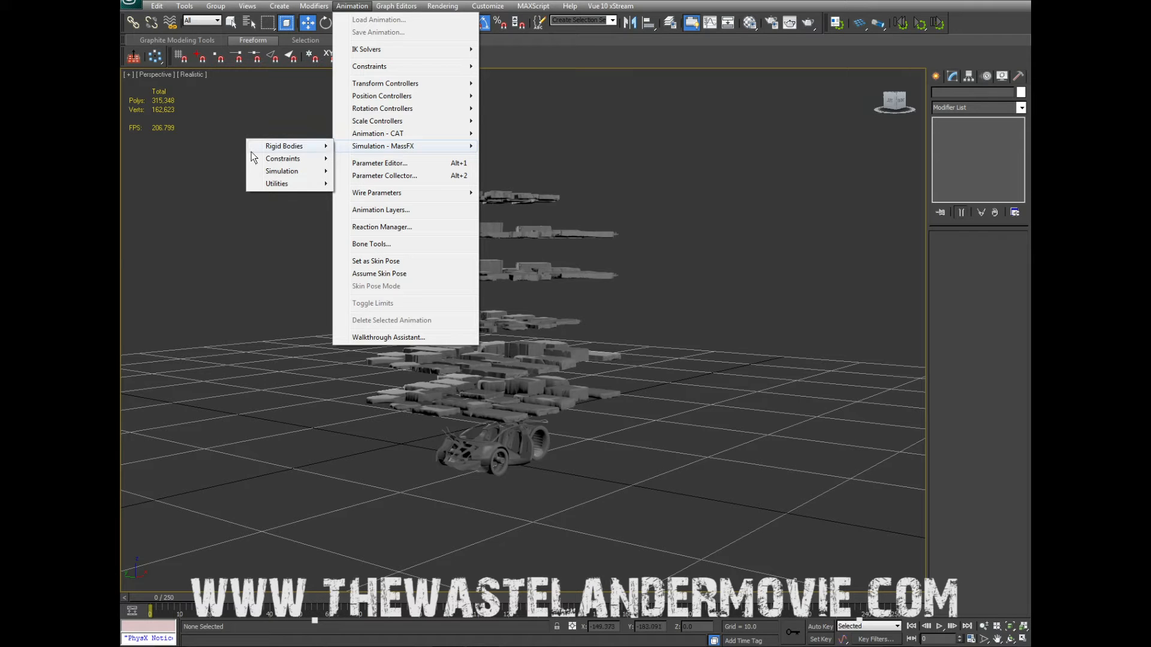
pyautogui.moveTo(270, 174)
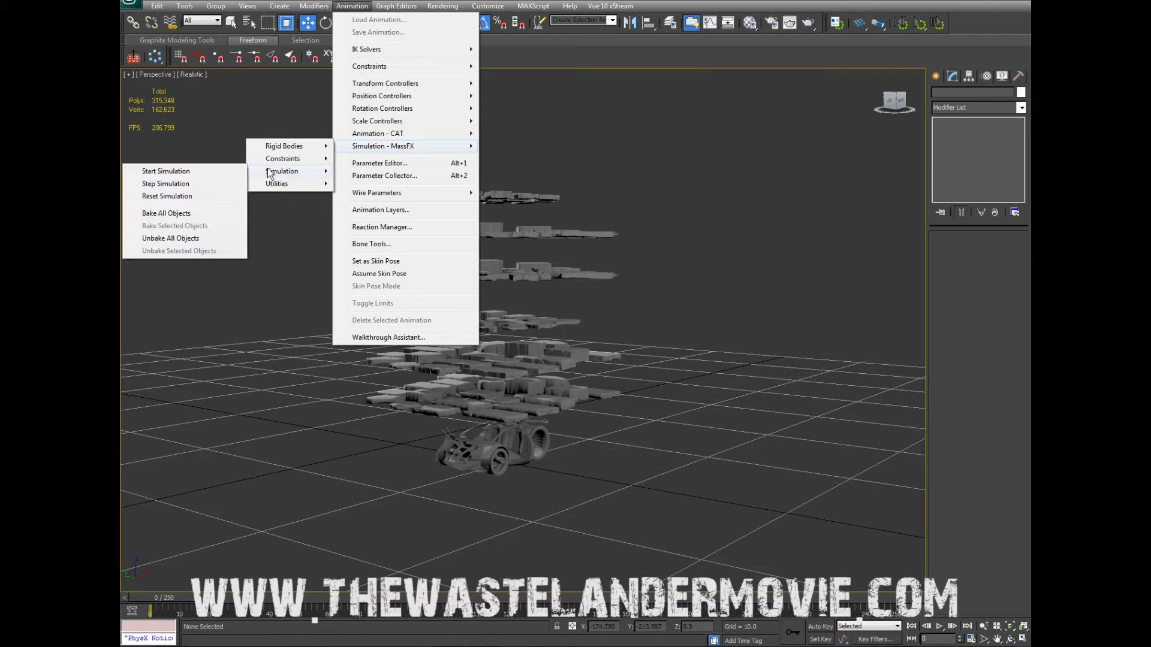
pyautogui.click(213, 214)
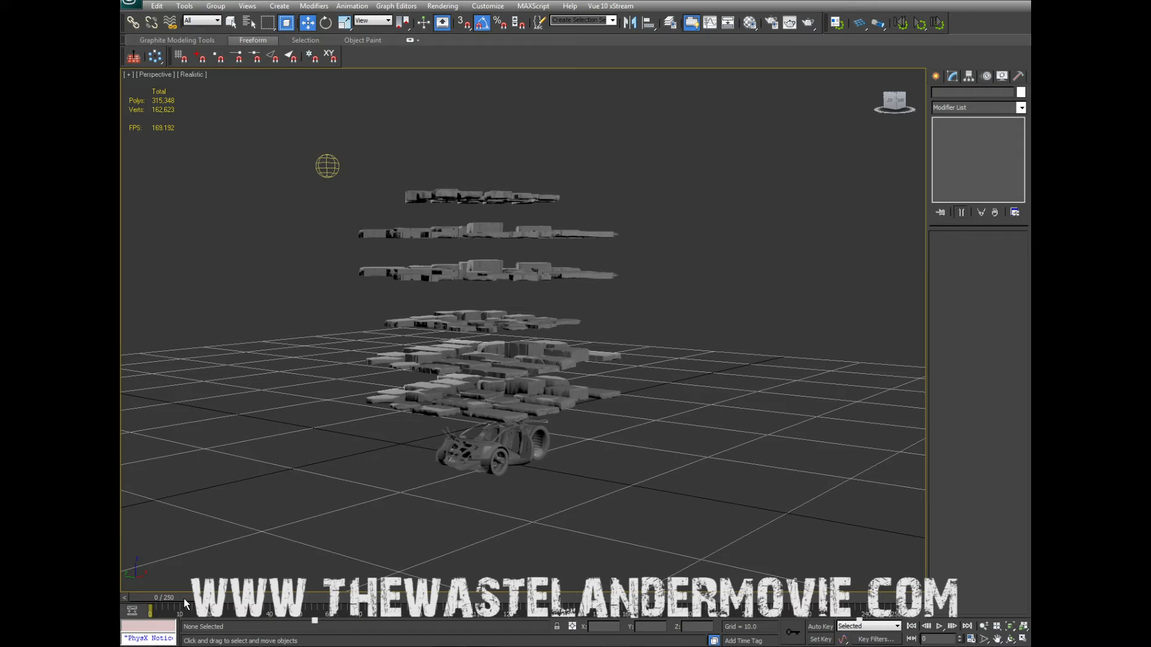
# Scrub through the baked collapse animation and stop at frame 208
pyautogui.moveTo(184, 599); pyautogui.dragTo(384, 600)
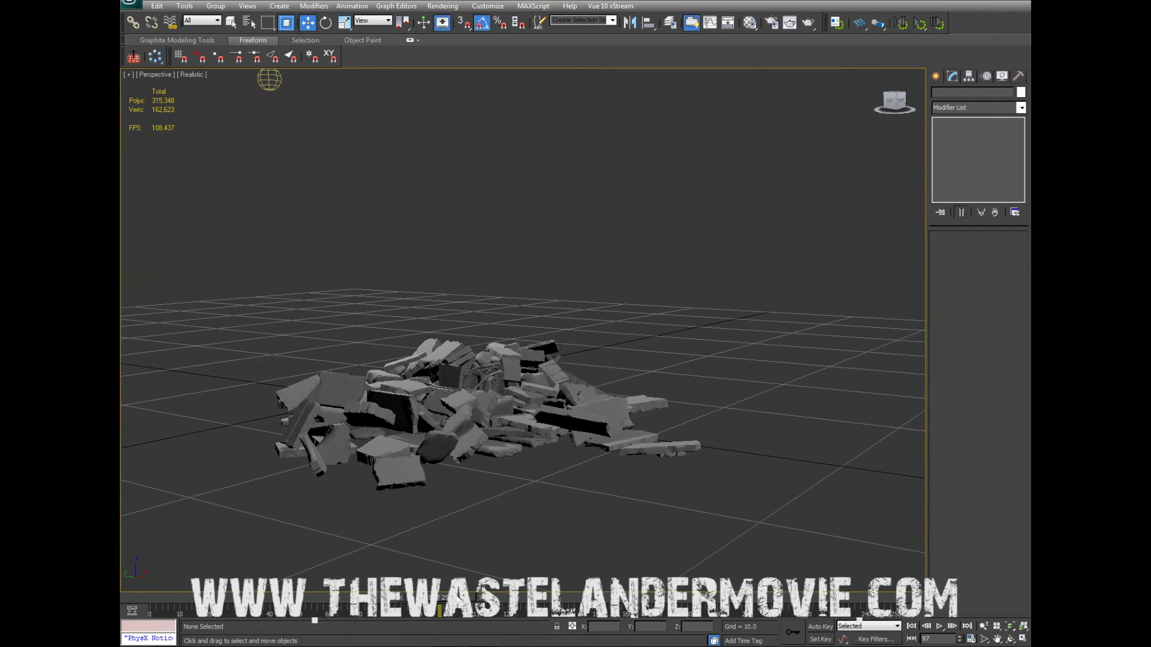
pyautogui.moveTo(660, 610); pyautogui.dragTo(782, 602)
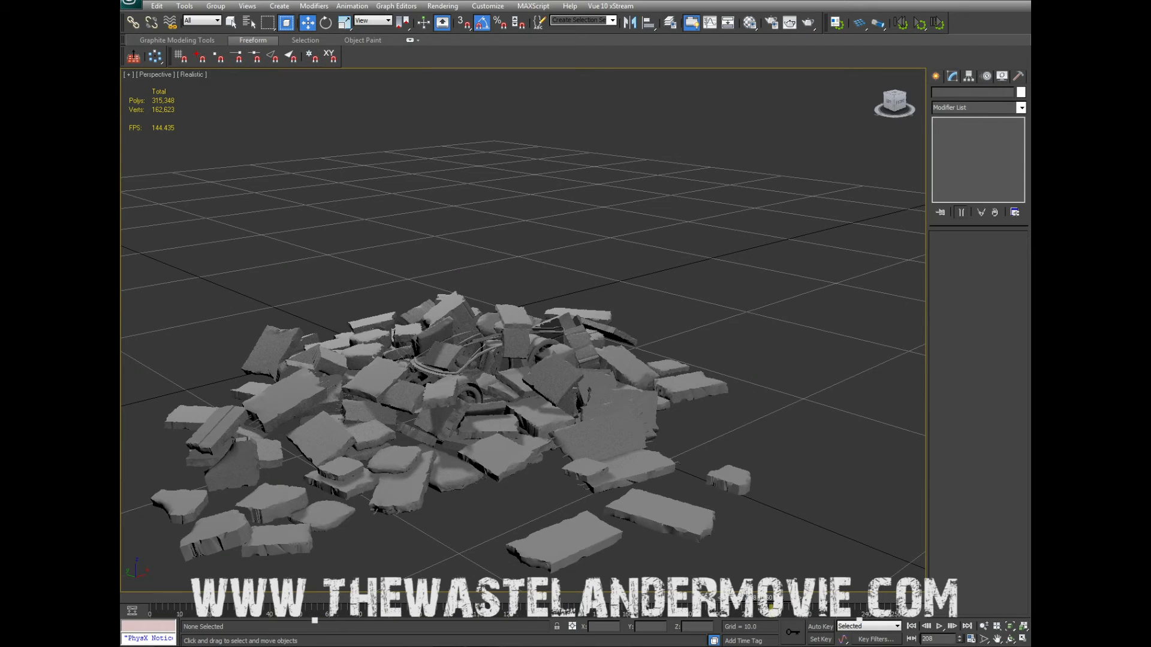
pyautogui.moveTo(782, 597); pyautogui.dragTo(781, 596)
# Delete the baked keyframes of all rubble objects and move the timeline to frame 108 to check that the pile stays put
pyautogui.press('w')
pyautogui.scroll(-3, 638, 270)
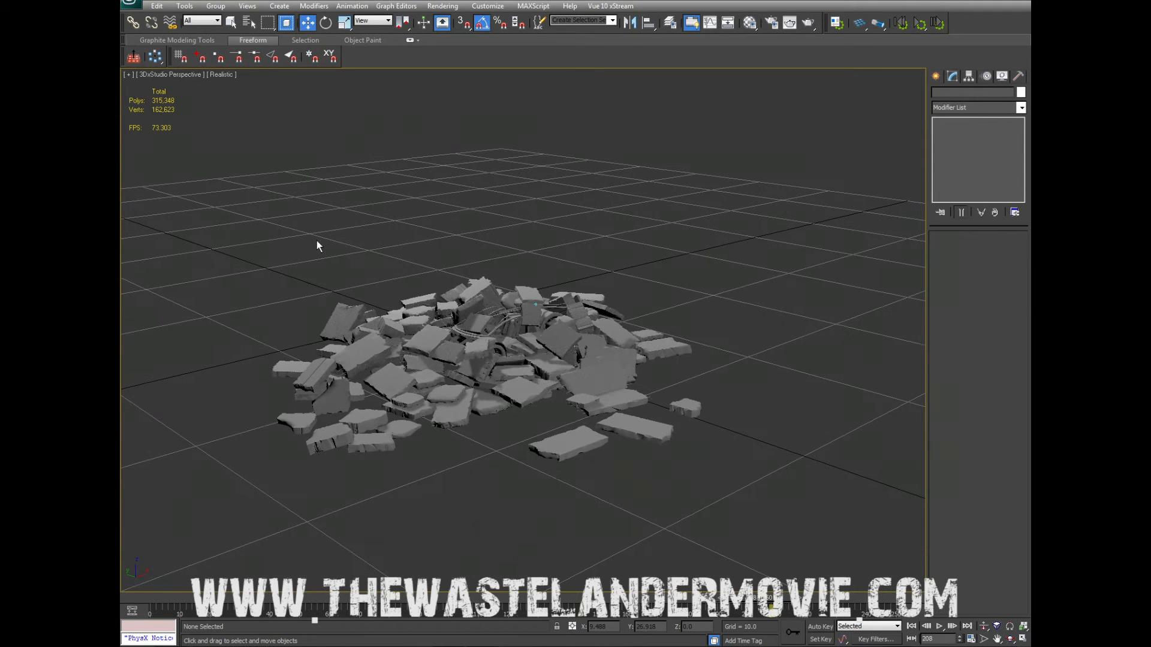
pyautogui.moveTo(220, 225); pyautogui.dragTo(266, 249)
pyautogui.moveTo(486, 350); pyautogui.dragTo(771, 498)
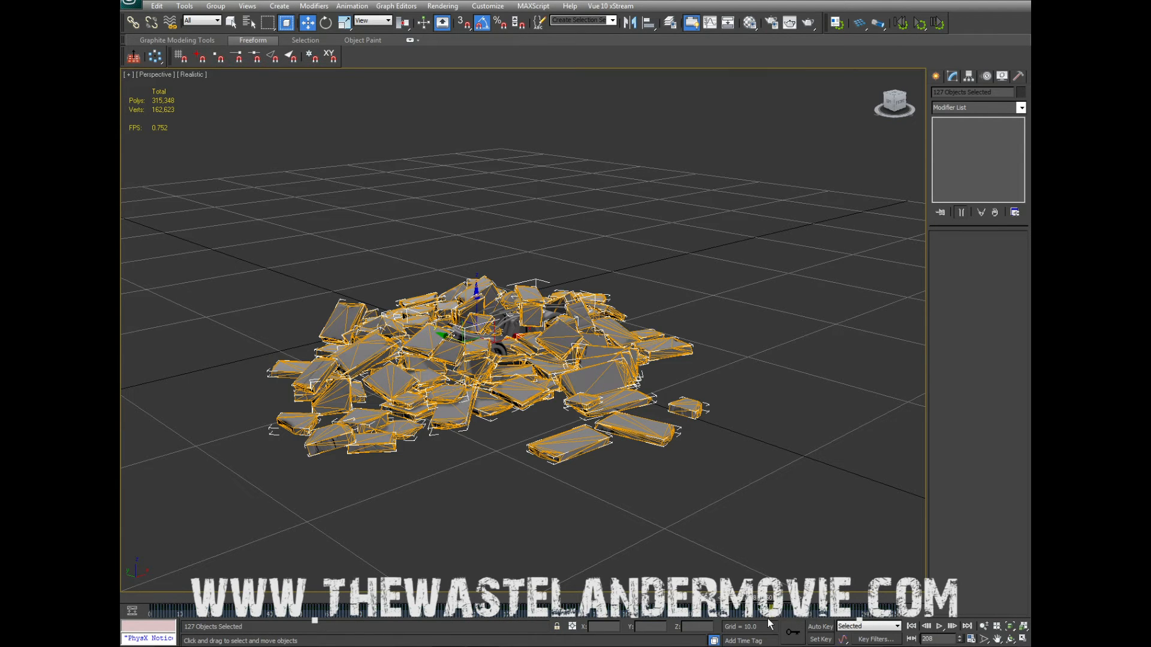
pyautogui.rightClick(826, 613)
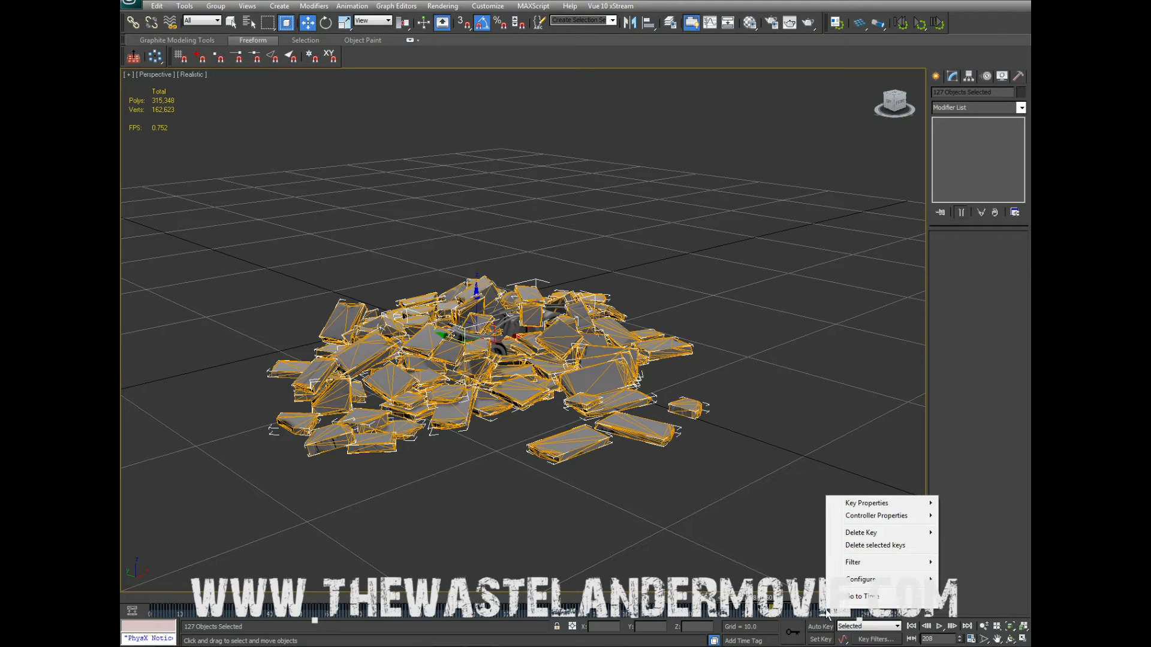
pyautogui.click(874, 544)
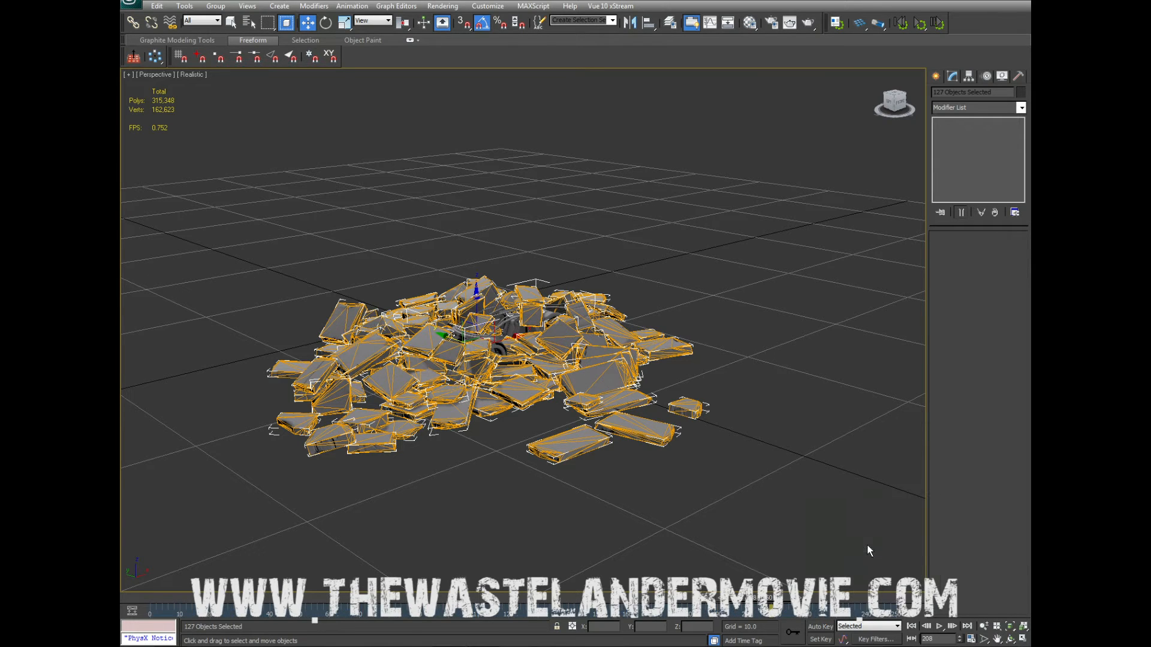
pyautogui.moveTo(768, 604); pyautogui.dragTo(478, 603)
pyautogui.click(556, 507)
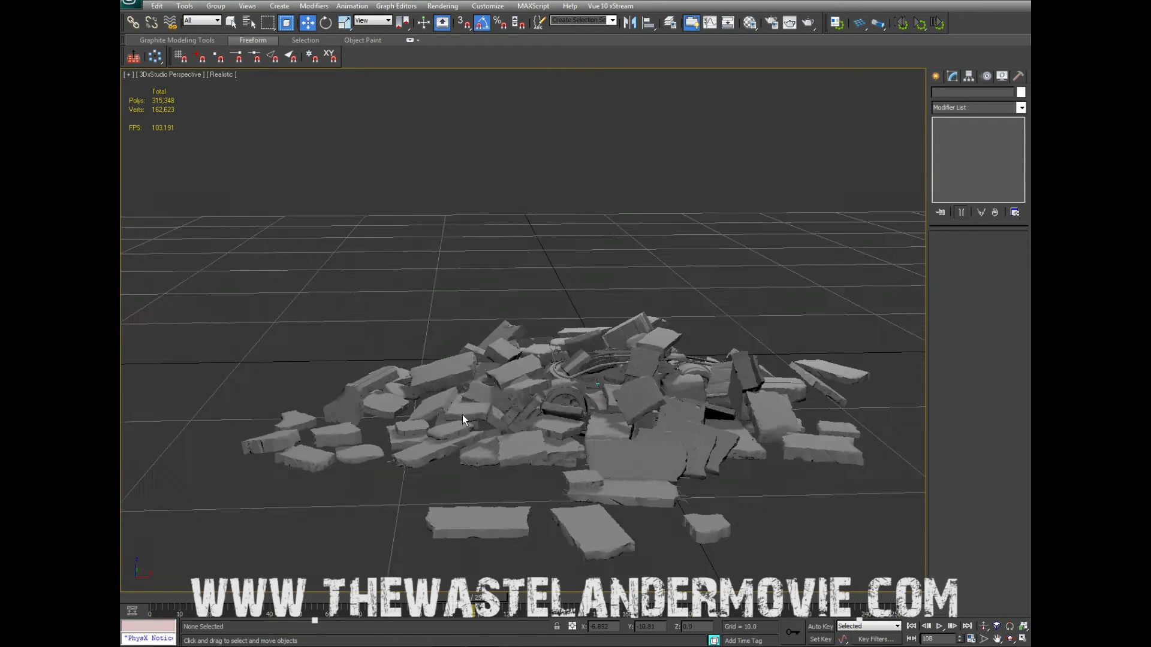
# Move four outlying slabs around the front and sides of the rubble inward so they sit closer to the pile
pyautogui.click(377, 442)
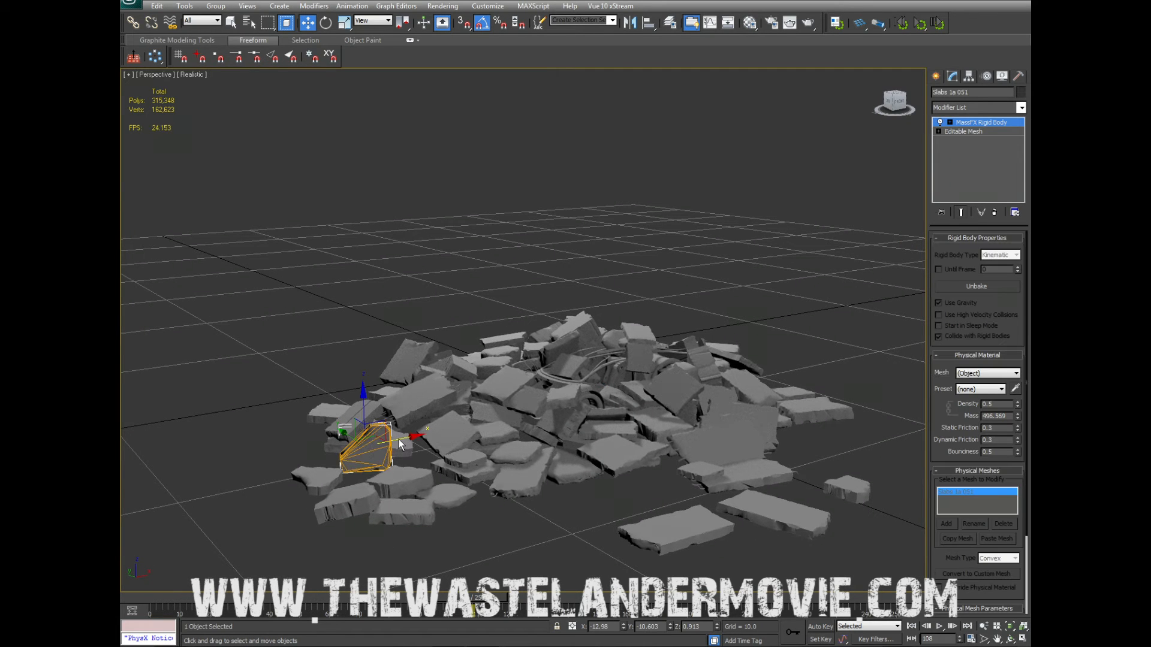
pyautogui.moveTo(430, 439); pyautogui.dragTo(452, 434)
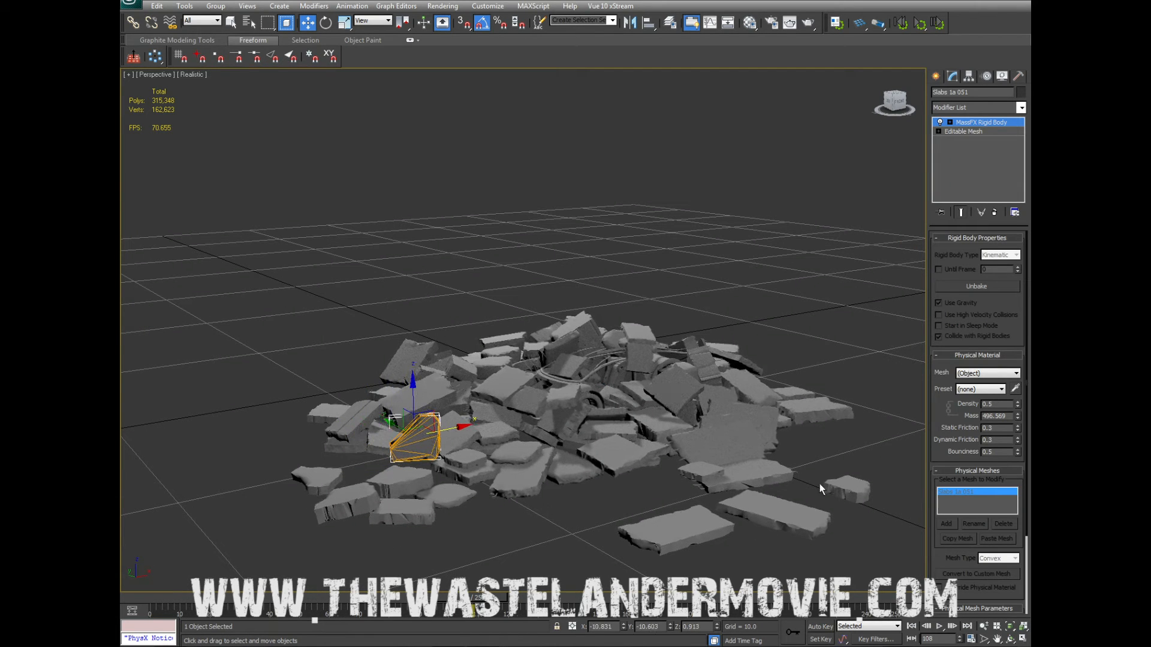
pyautogui.click(771, 521)
pyautogui.moveTo(749, 498); pyautogui.dragTo(657, 457)
pyautogui.click(667, 527)
pyautogui.moveTo(650, 512); pyautogui.dragTo(567, 471)
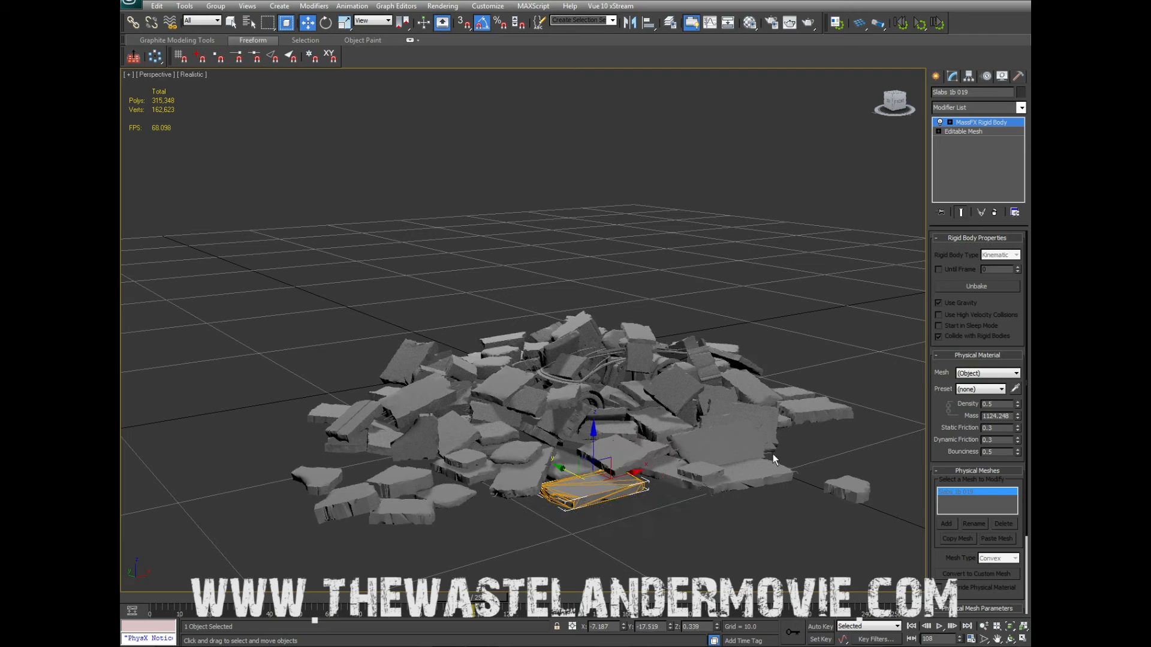
pyautogui.click(851, 484)
pyautogui.moveTo(850, 481); pyautogui.dragTo(742, 444)
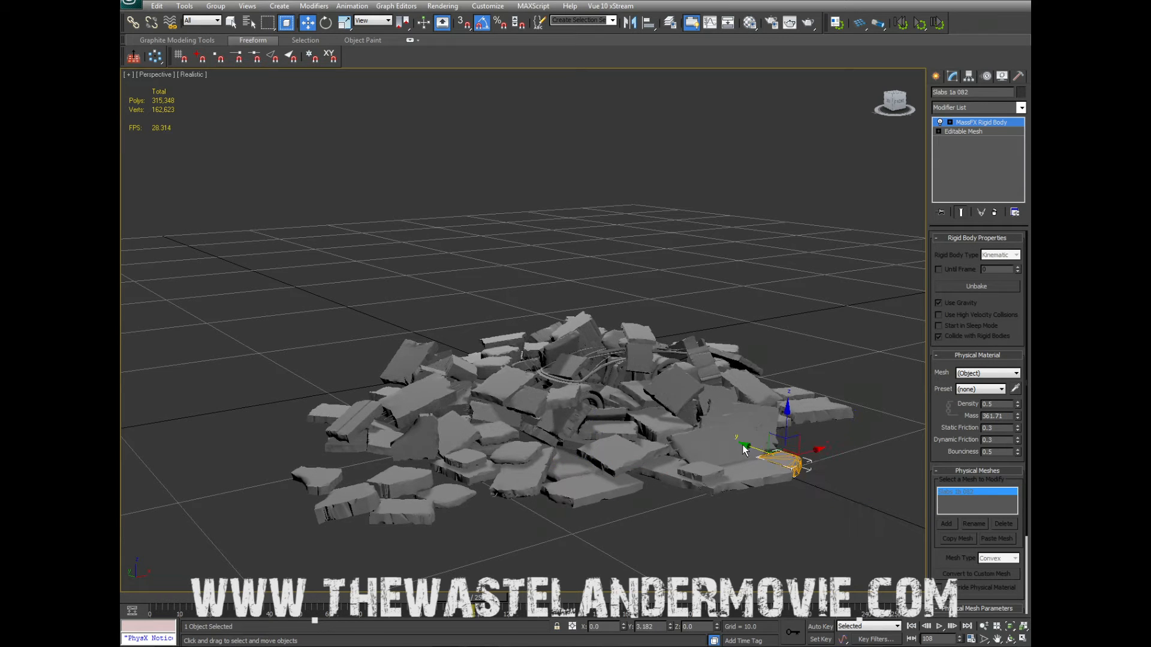
# Delete a single unwanted slab from the rubble pile
pyautogui.click(837, 480)
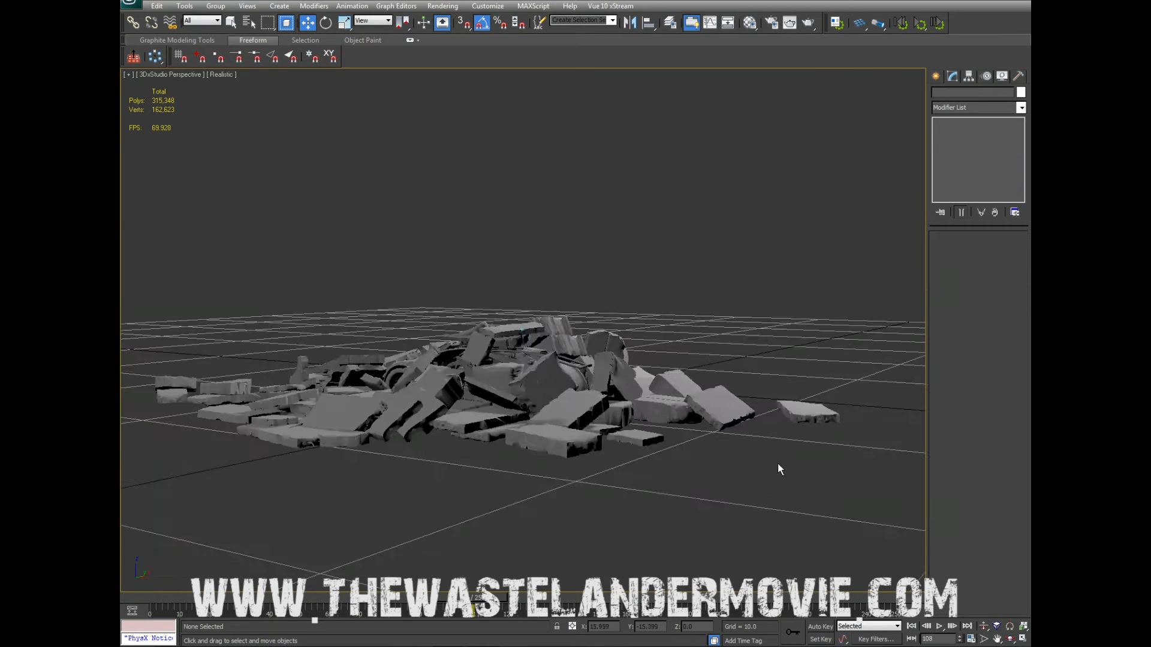
pyautogui.click(466, 408)
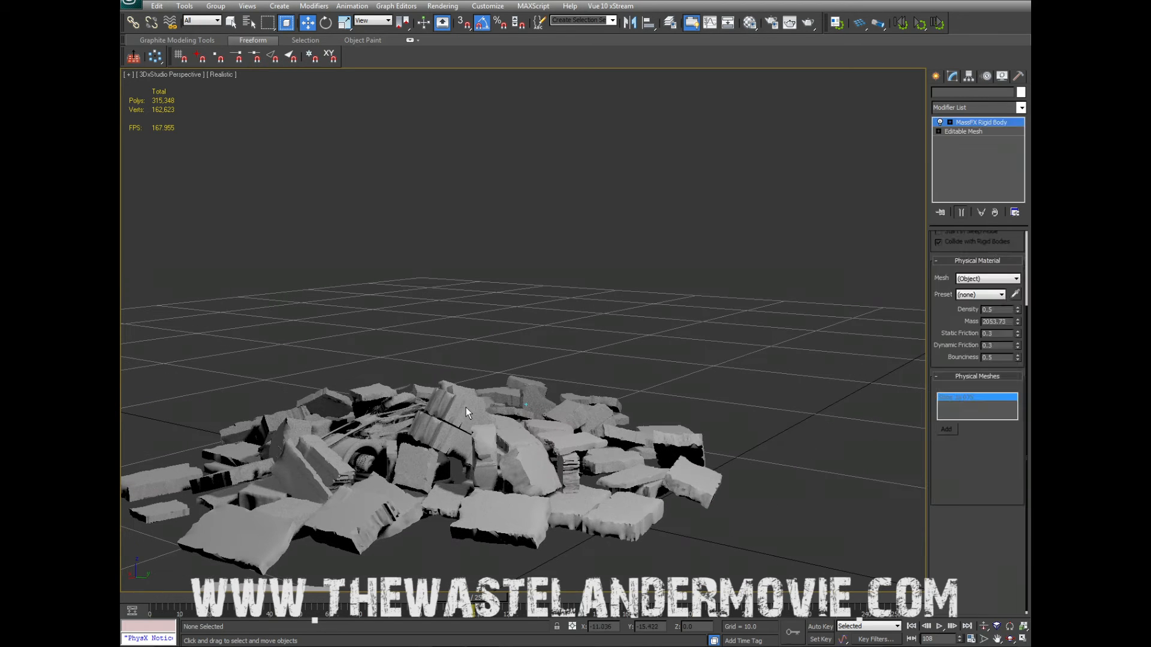
pyautogui.press('Delete')
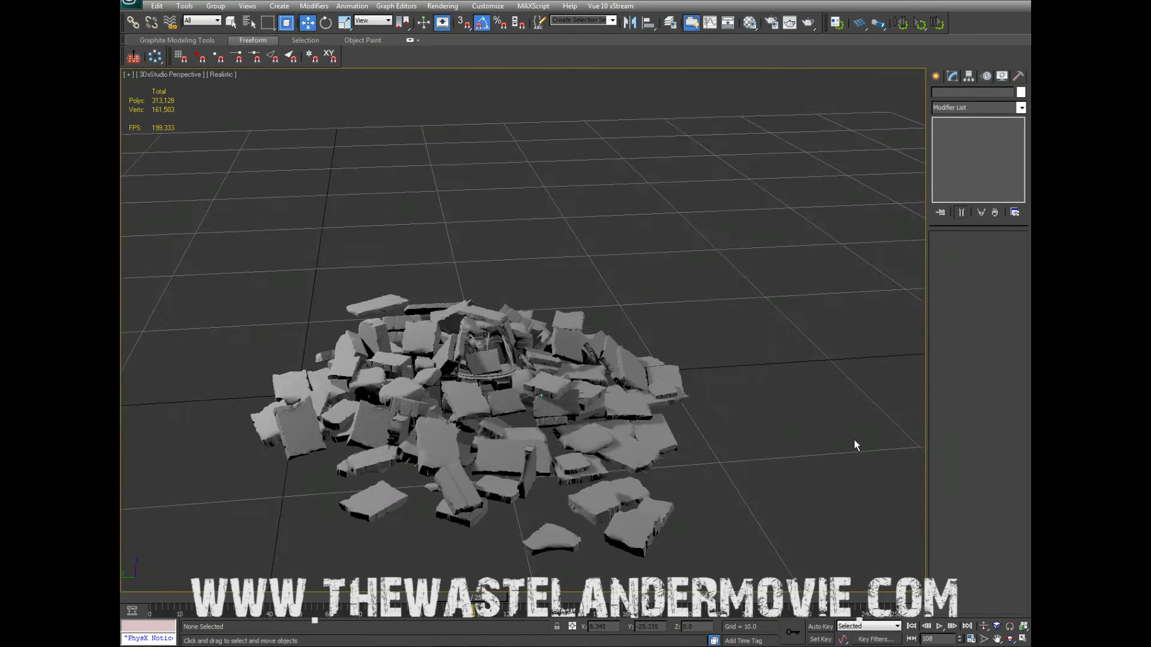
# Export the rubble scene in gw::OBJ-Exporter format as rubble_car_1, keeping the VUE preset options
pyautogui.click(132, 4)
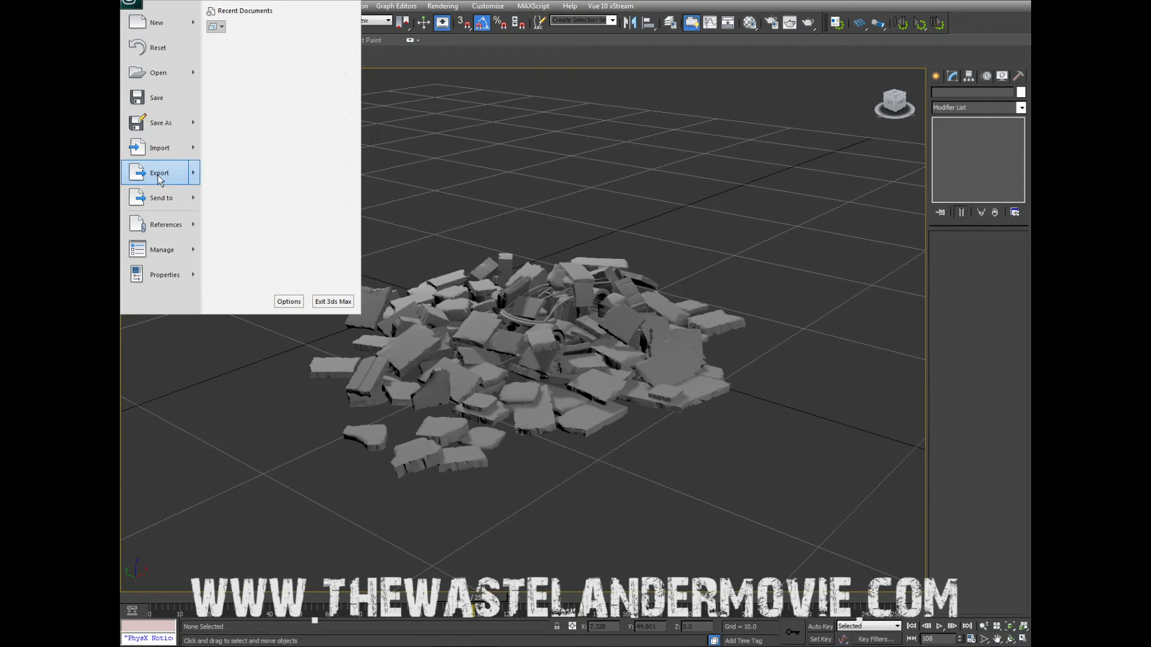
pyautogui.click(158, 176)
pyautogui.click(453, 345)
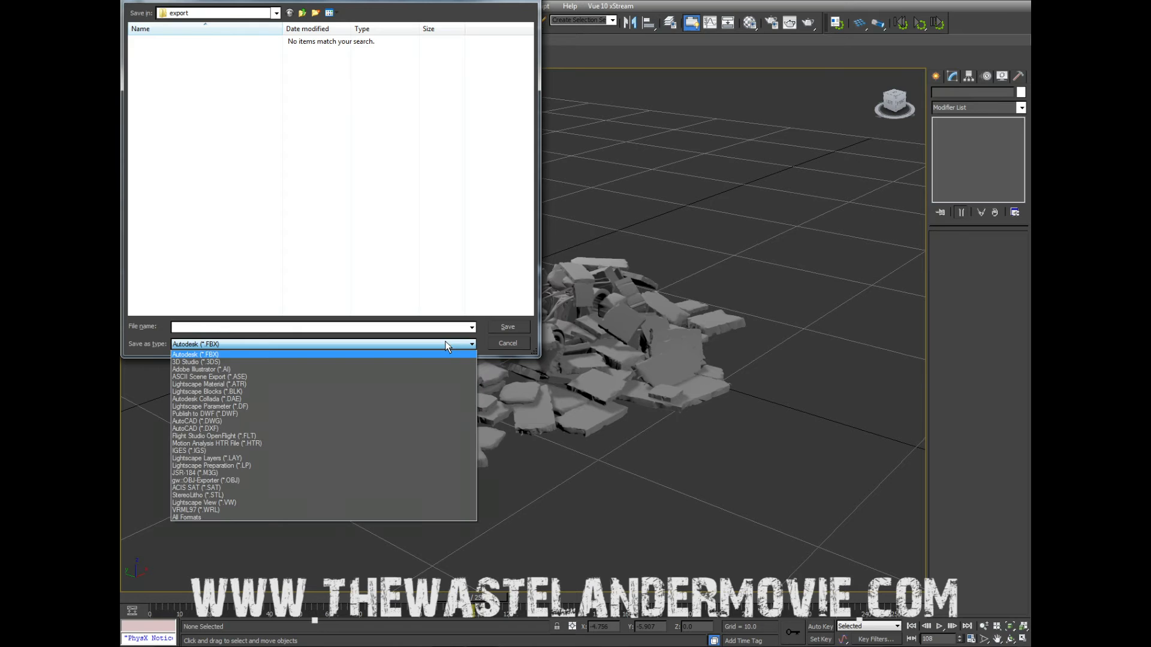
pyautogui.click(257, 480)
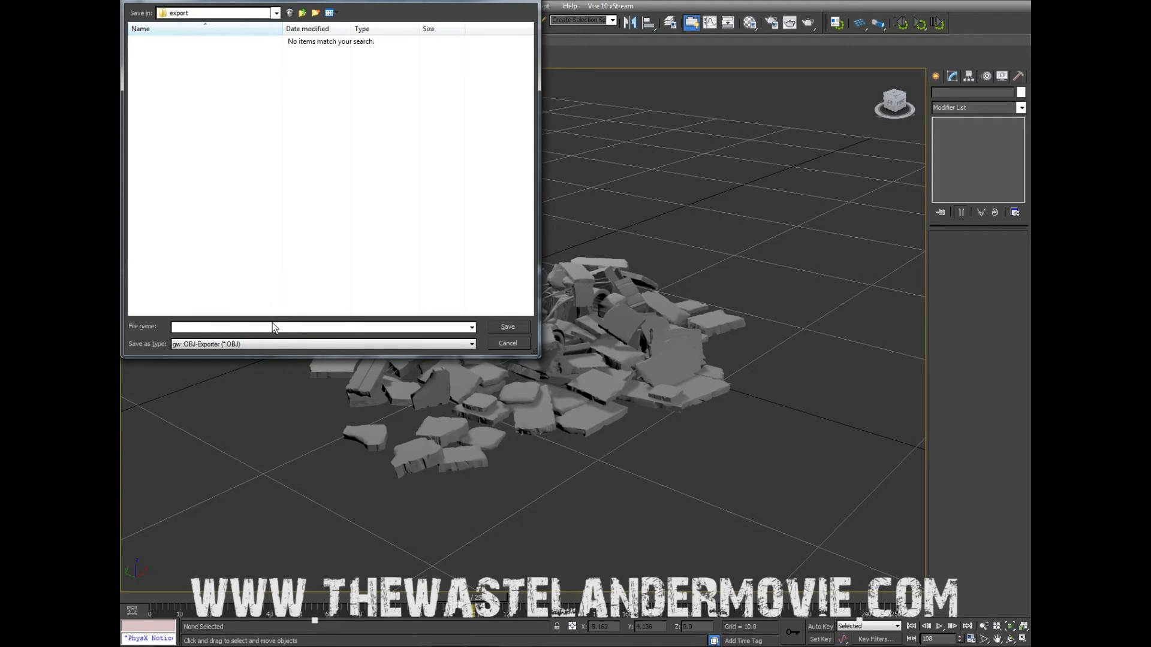
pyautogui.click(245, 327)
pyautogui.write('rubble_car_1')
pyautogui.click(507, 327)
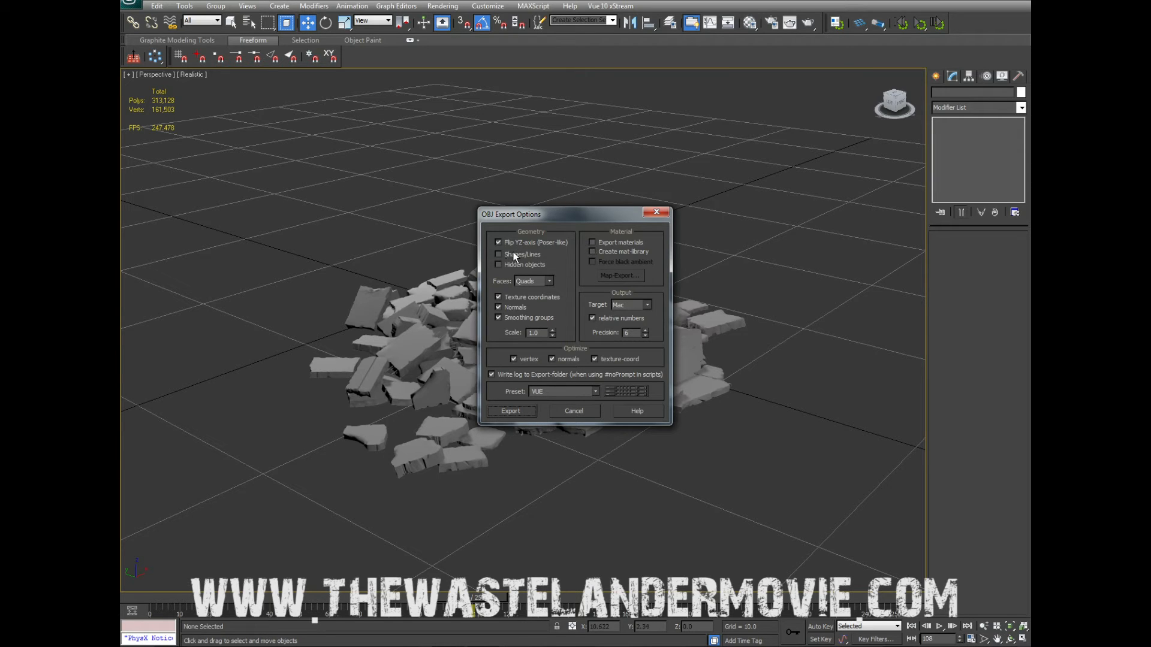
pyautogui.click(514, 408)
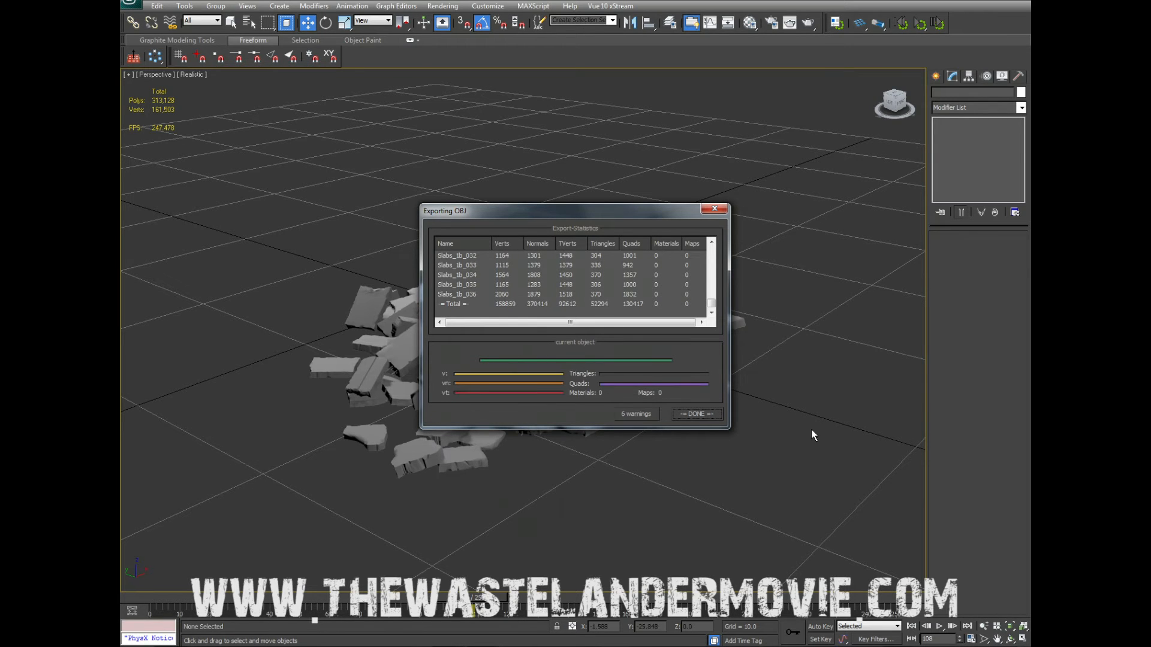
pyautogui.click(687, 415)
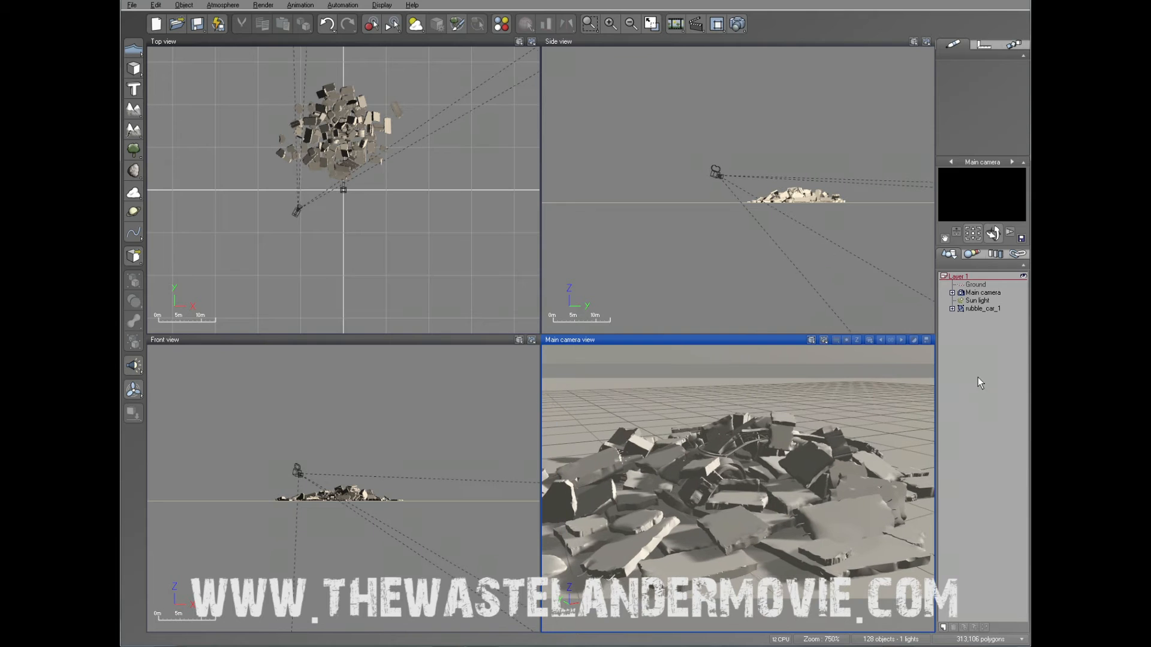
# In Vue, expand the rubble_car_1 group and select several slabs and Car_08 one by one to inspect the separate meshes
pyautogui.click(952, 309)
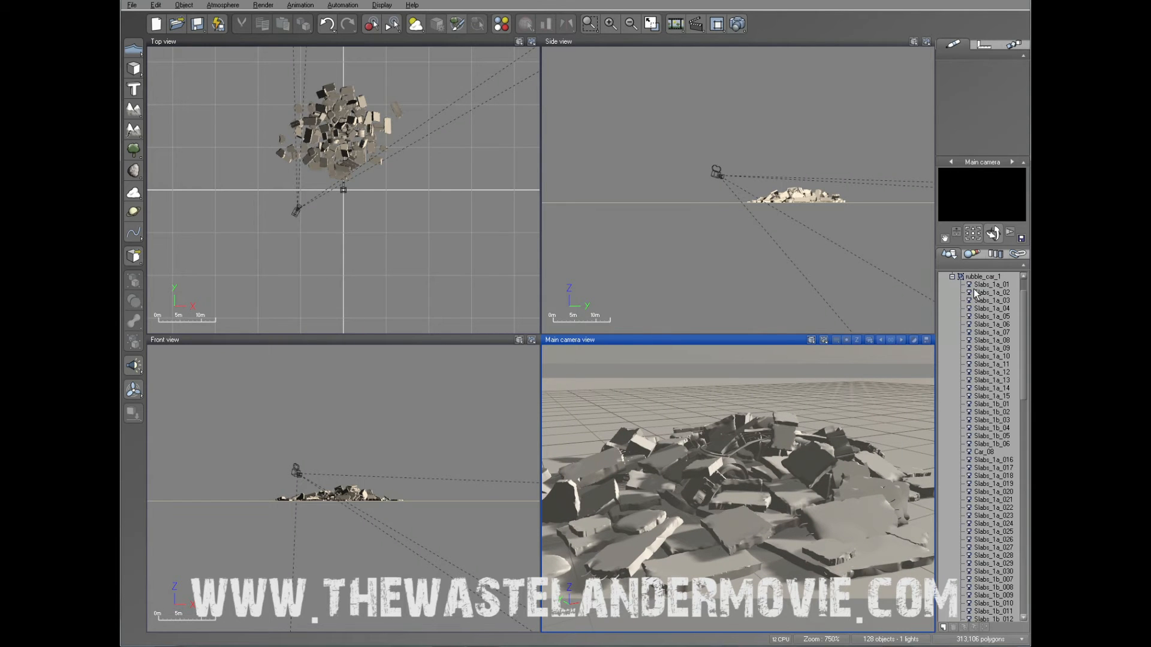
pyautogui.click(990, 316)
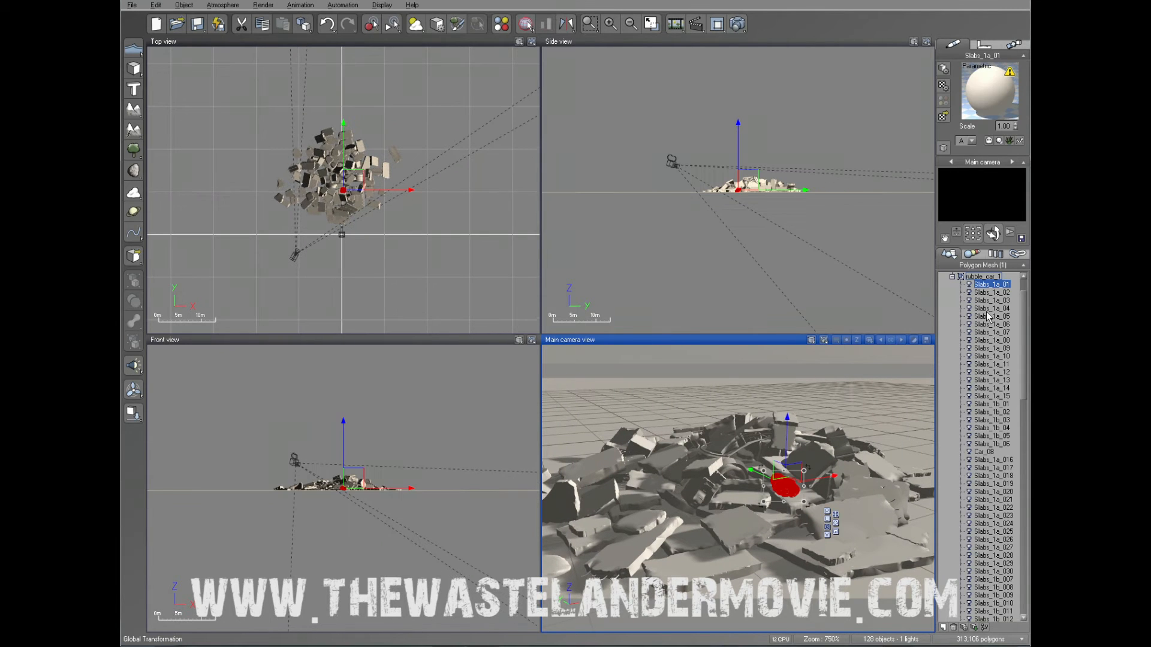
pyautogui.click(987, 389)
pyautogui.click(986, 492)
pyautogui.click(987, 563)
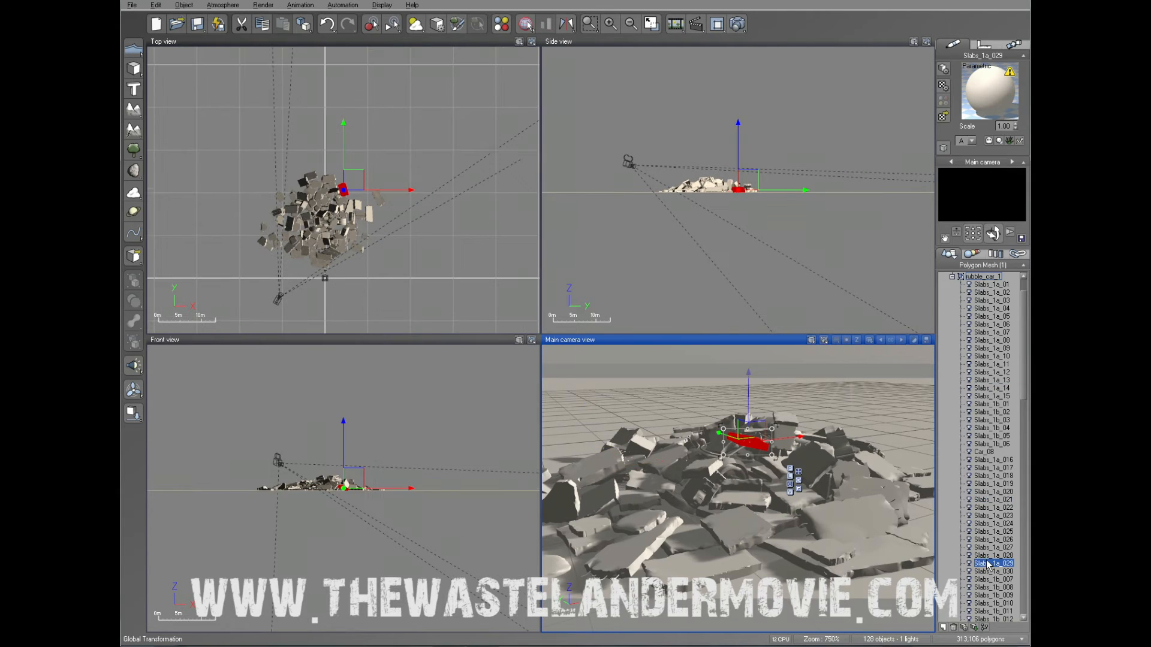
pyautogui.click(989, 587)
pyautogui.click(986, 452)
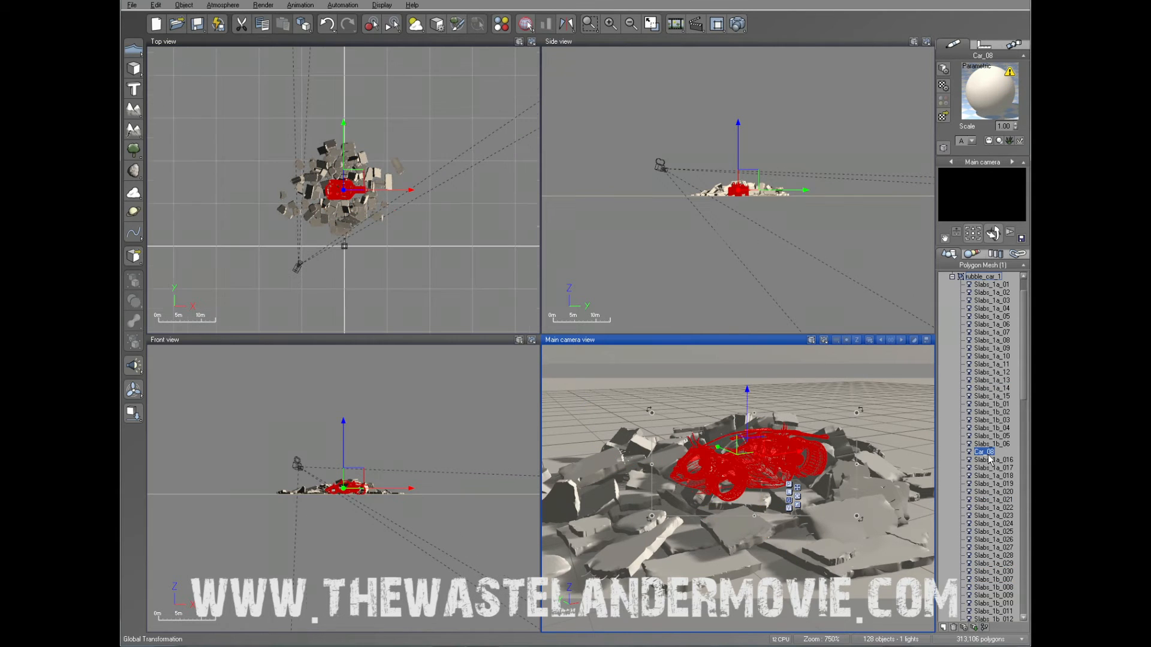
pyautogui.click(953, 277)
# Compare selecting the whole rubble_car_1 group with selecting a single slab and Car_08 inside it
pyautogui.click(976, 308)
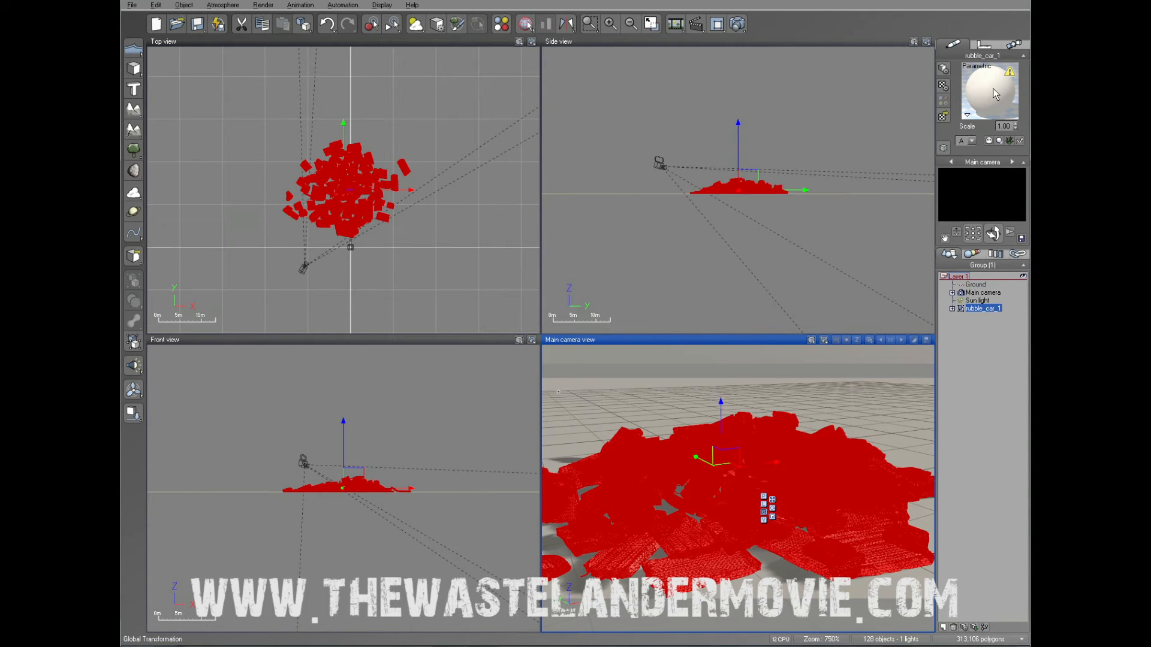
pyautogui.click(952, 309)
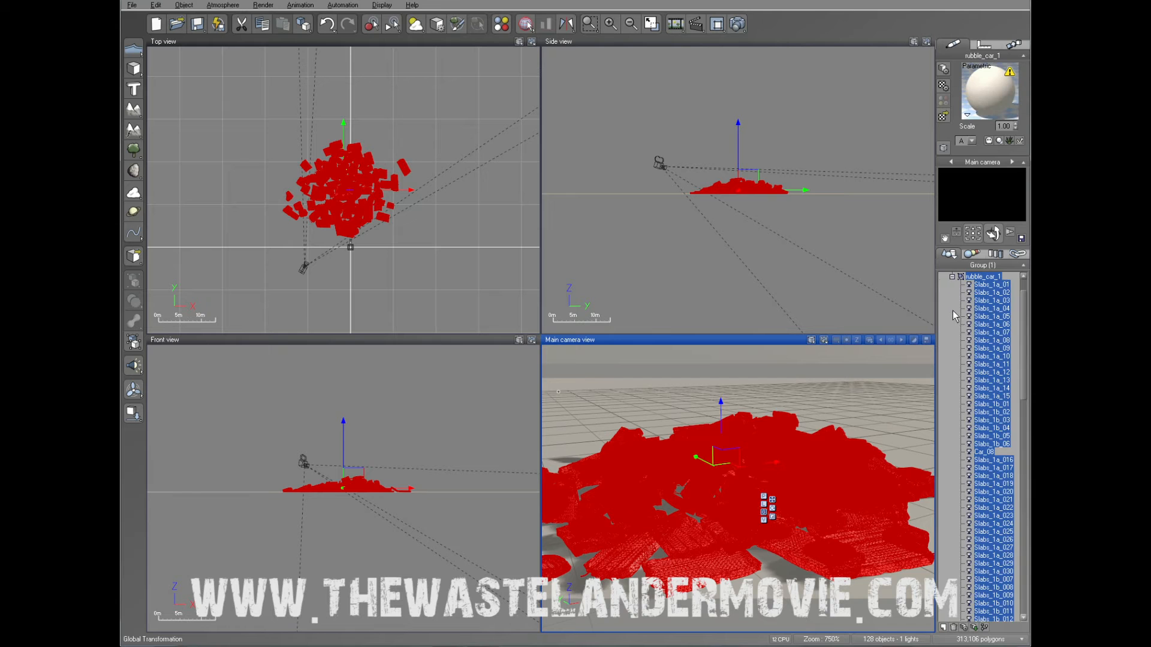
pyautogui.click(978, 388)
pyautogui.click(989, 531)
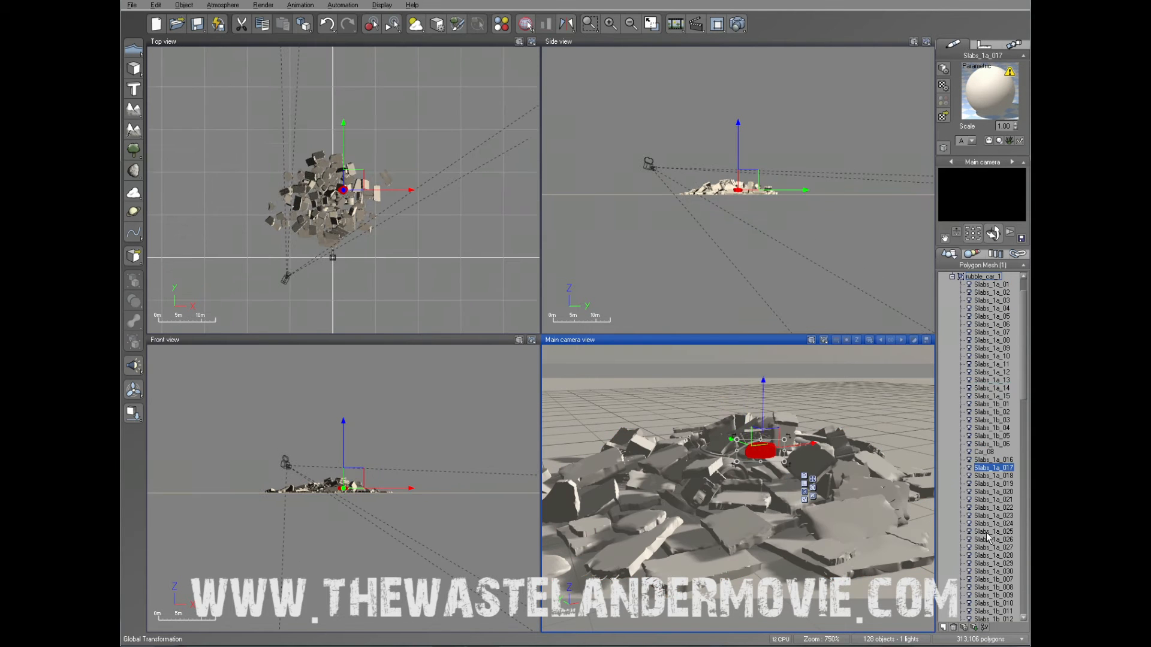
pyautogui.click(984, 452)
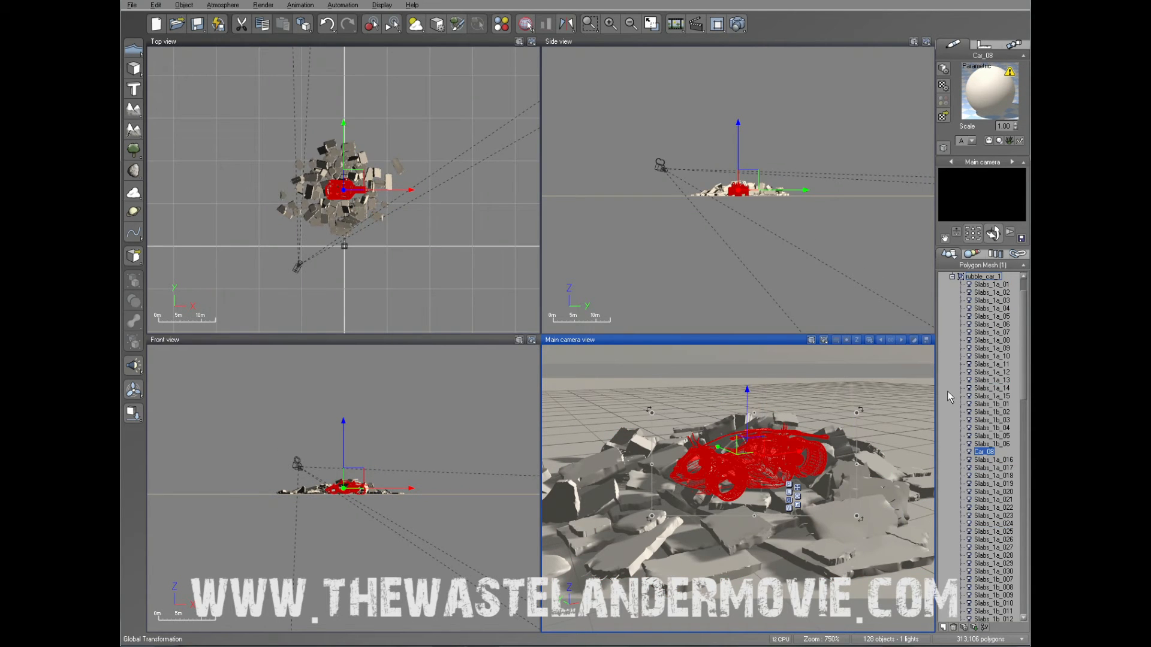
pyautogui.click(952, 277)
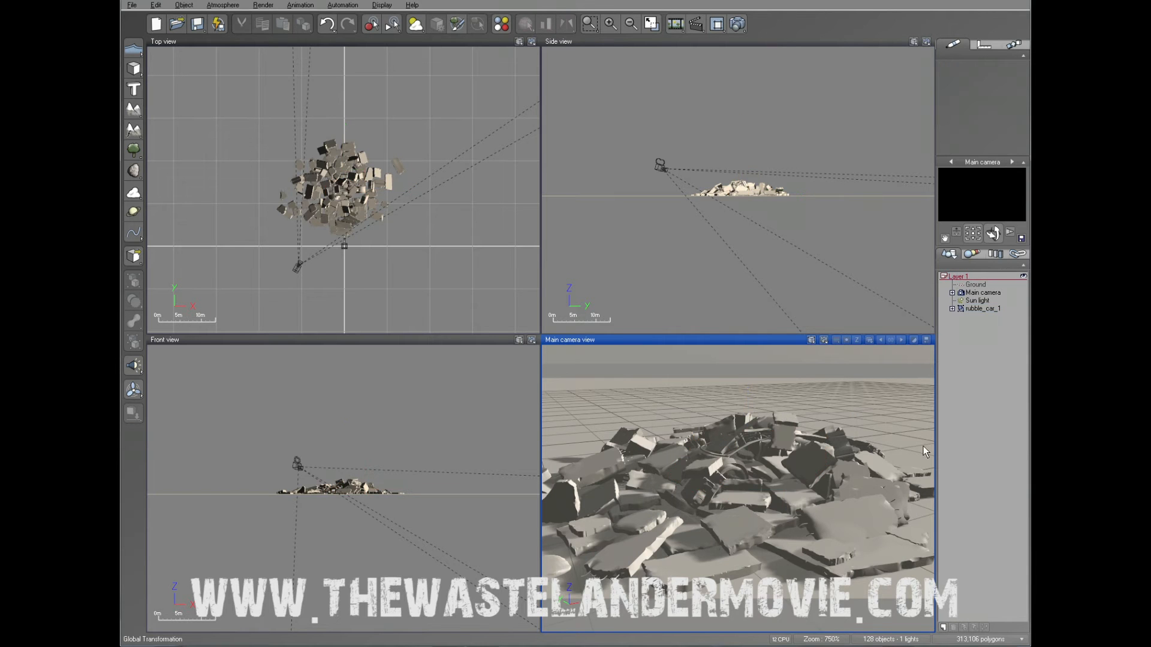
# Examine the imported rubble pile from near and far in the main camera view
pyautogui.scroll(-5, 912, 444)
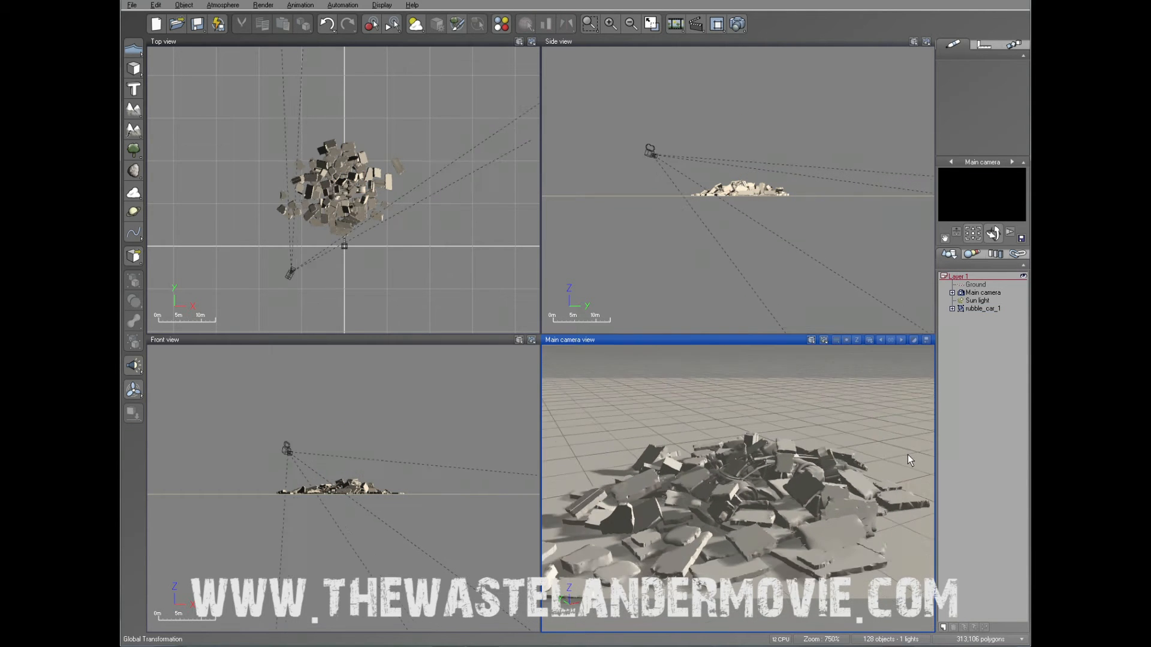
pyautogui.scroll(-5, 908, 454)
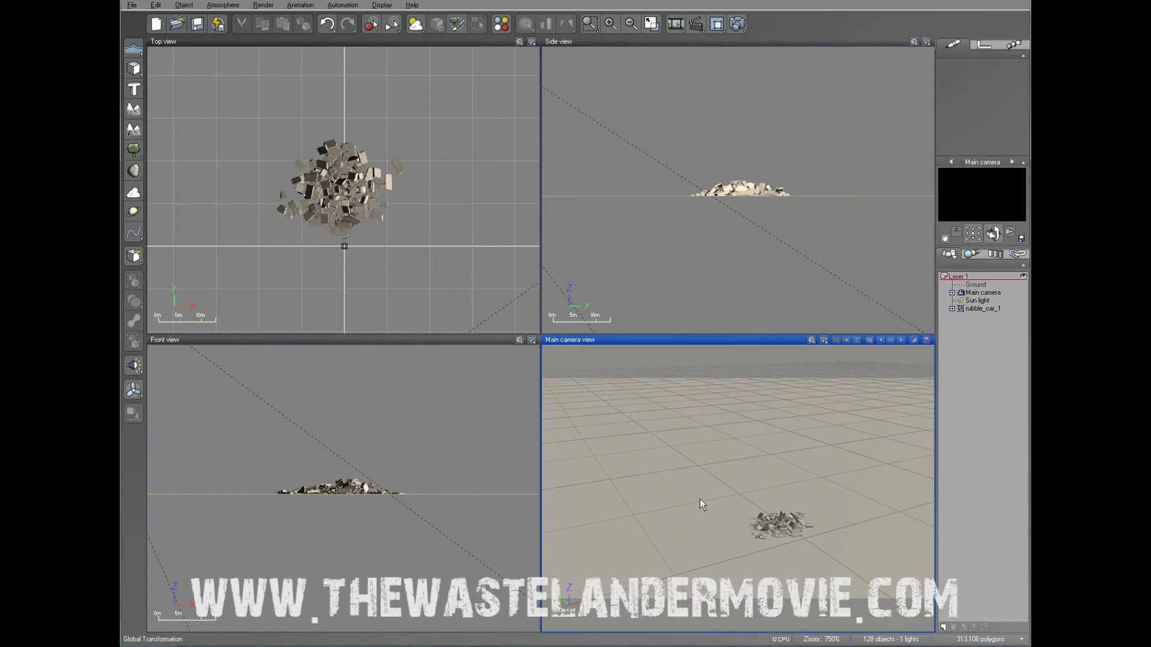
pyautogui.scroll(8, 780, 529)
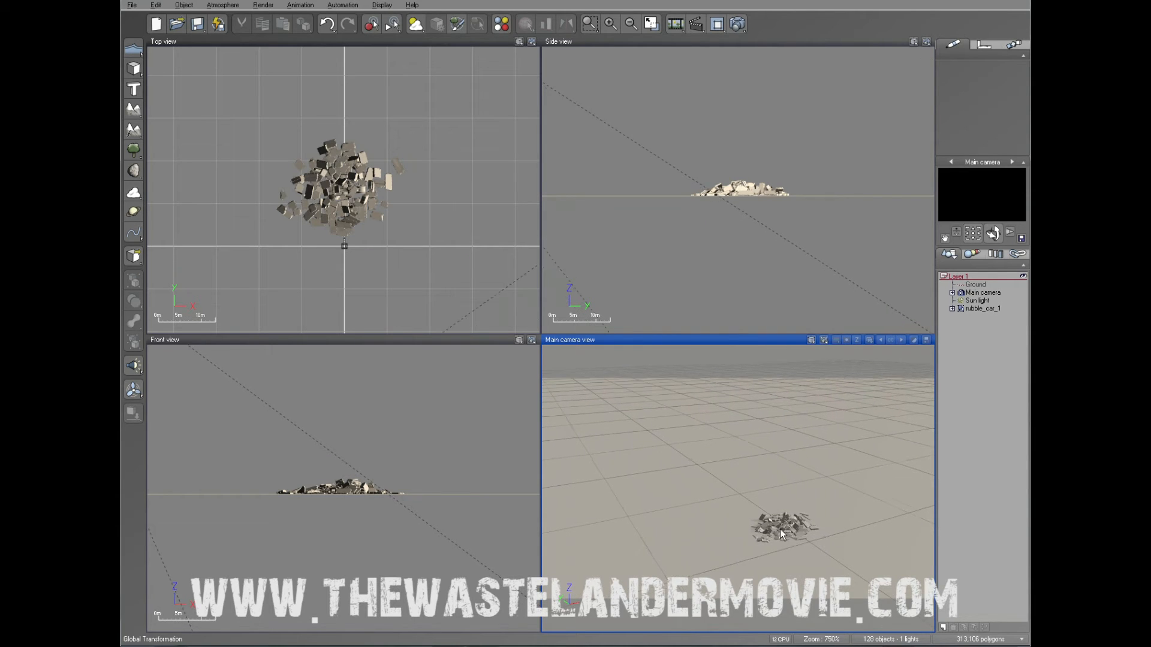
pyautogui.scroll(2, 780, 537)
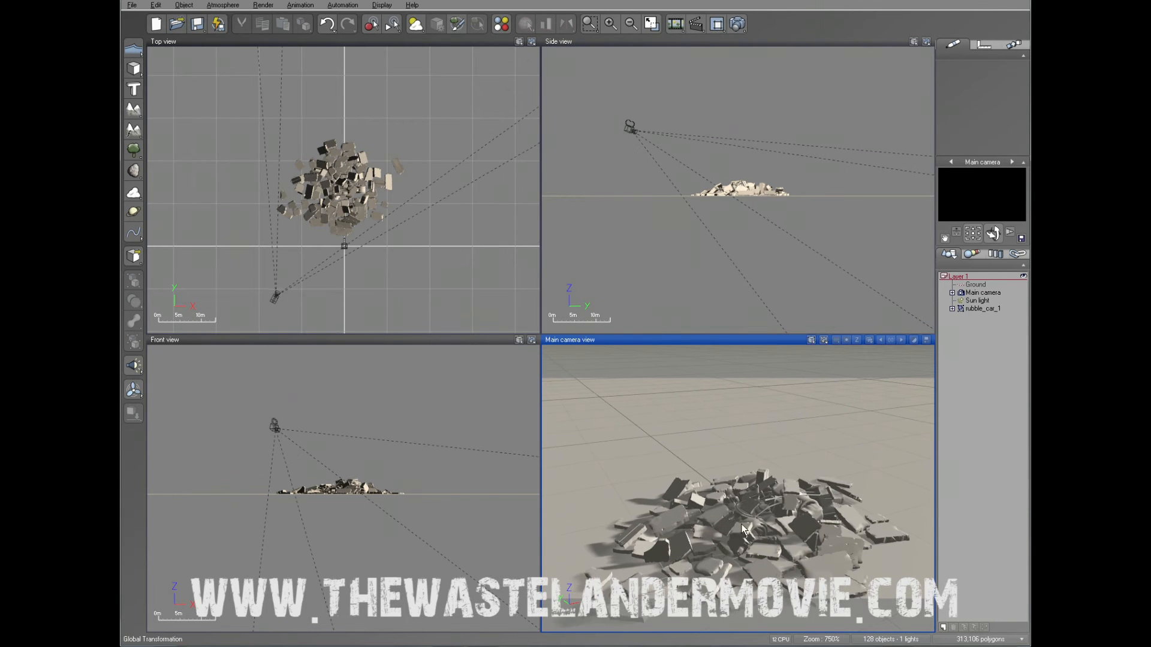
pyautogui.scroll(-2, 780, 538)
pyautogui.moveTo(781, 528); pyautogui.dragTo(786, 476, button='middle')
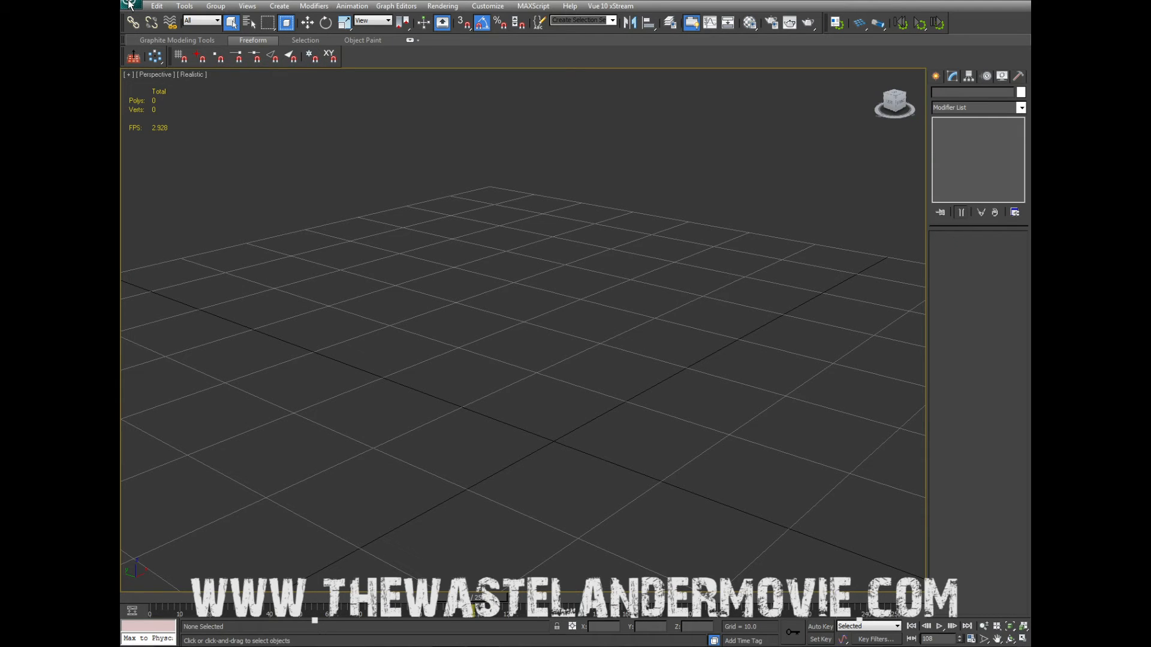
# Import rubble_car_1.obj into the empty 3ds Max scene with the Import as single mesh option
pyautogui.click(130, 5)
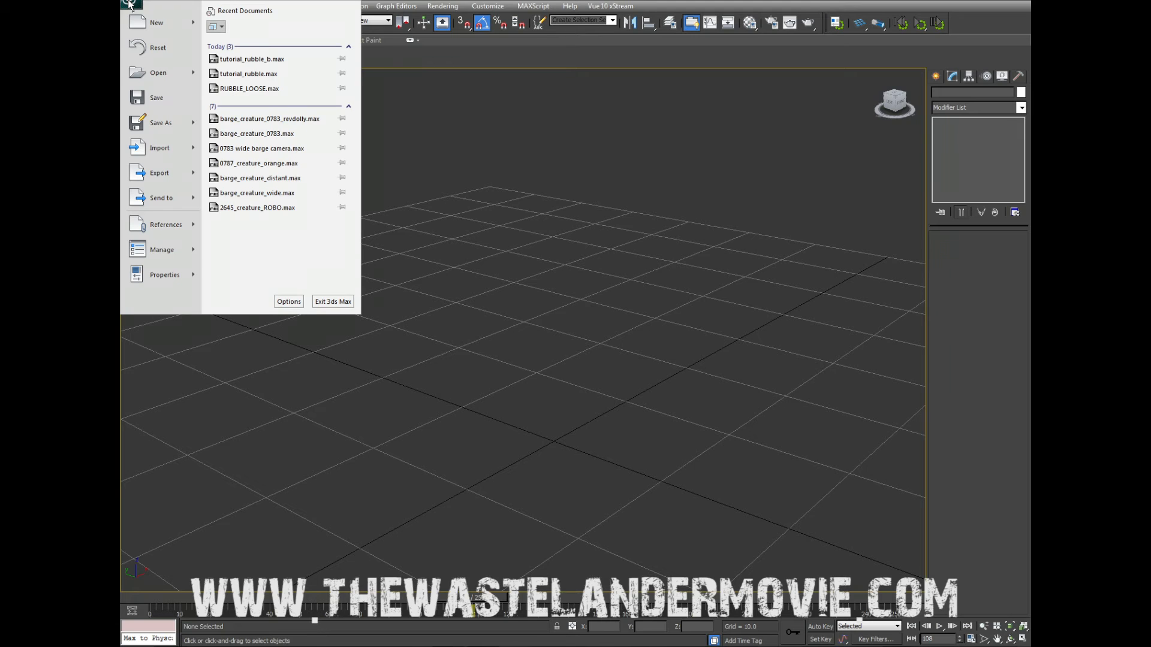
pyautogui.moveTo(157, 147)
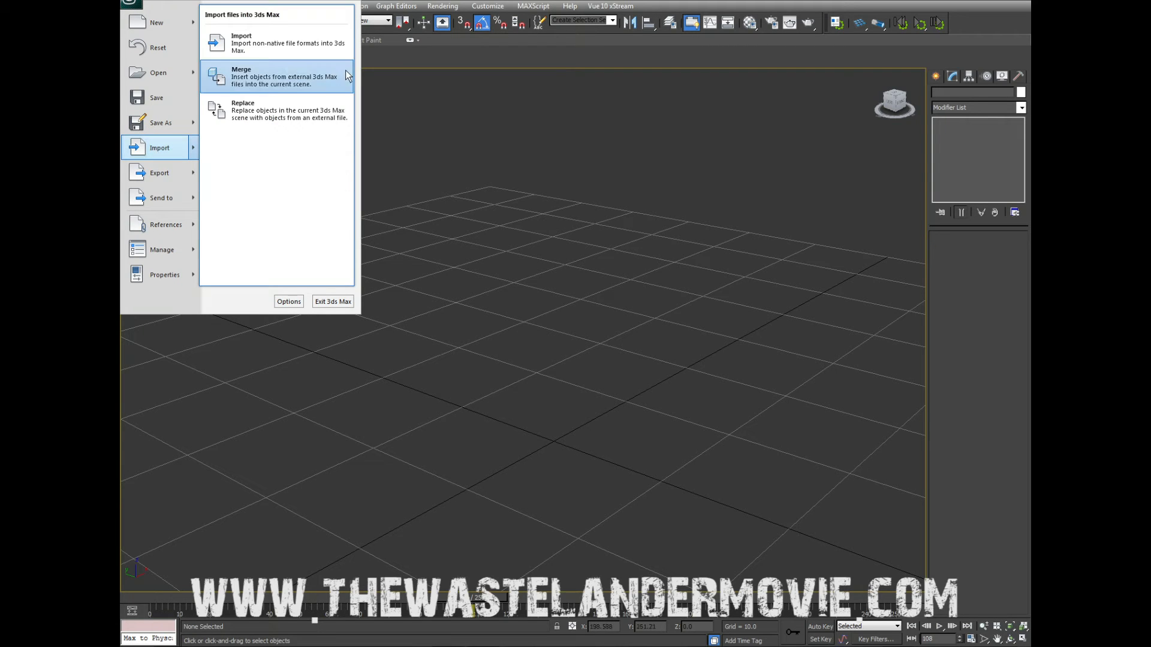
pyautogui.click(286, 36)
pyautogui.click(181, 42)
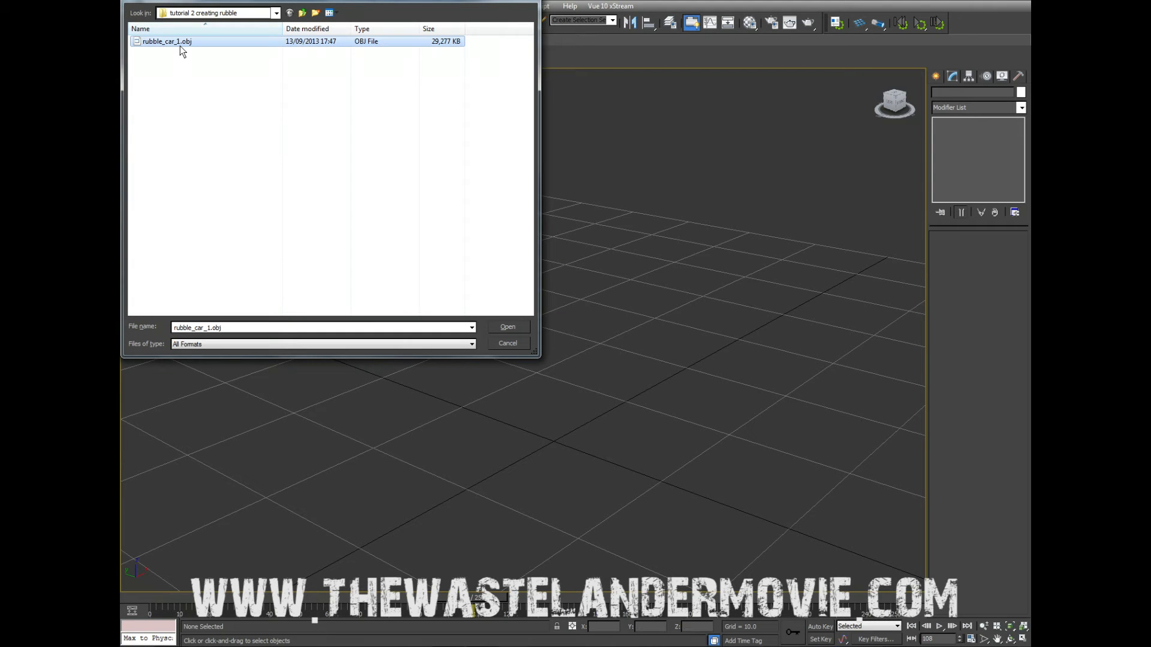
pyautogui.click(504, 327)
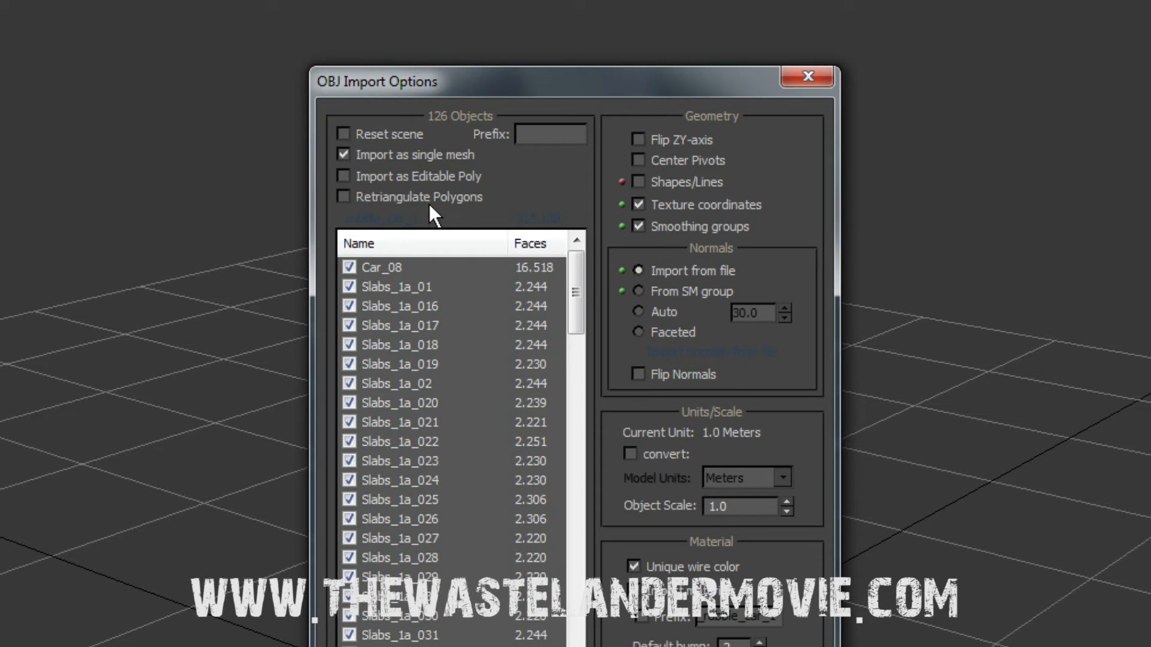
pyautogui.press('Return')
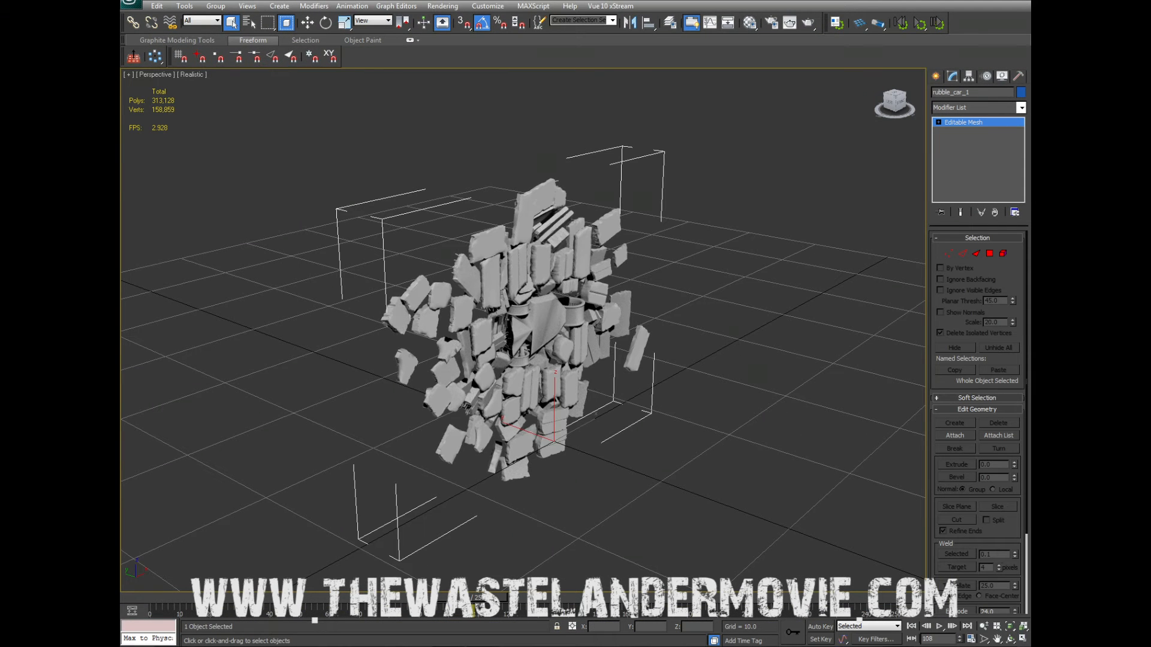
# Rotate the imported rubble_car_1 mesh about the X axis until the pile lies flat on the grid, and check its edged faces
pyautogui.click(331, 23)
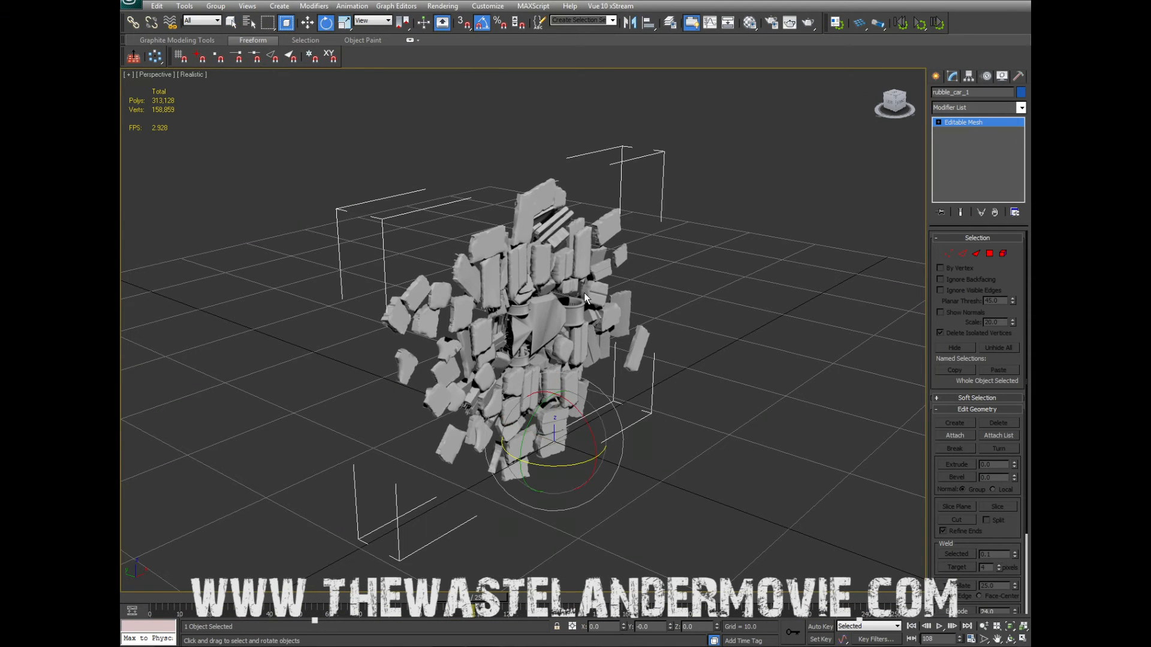
pyautogui.moveTo(573, 406); pyautogui.dragTo(595, 448)
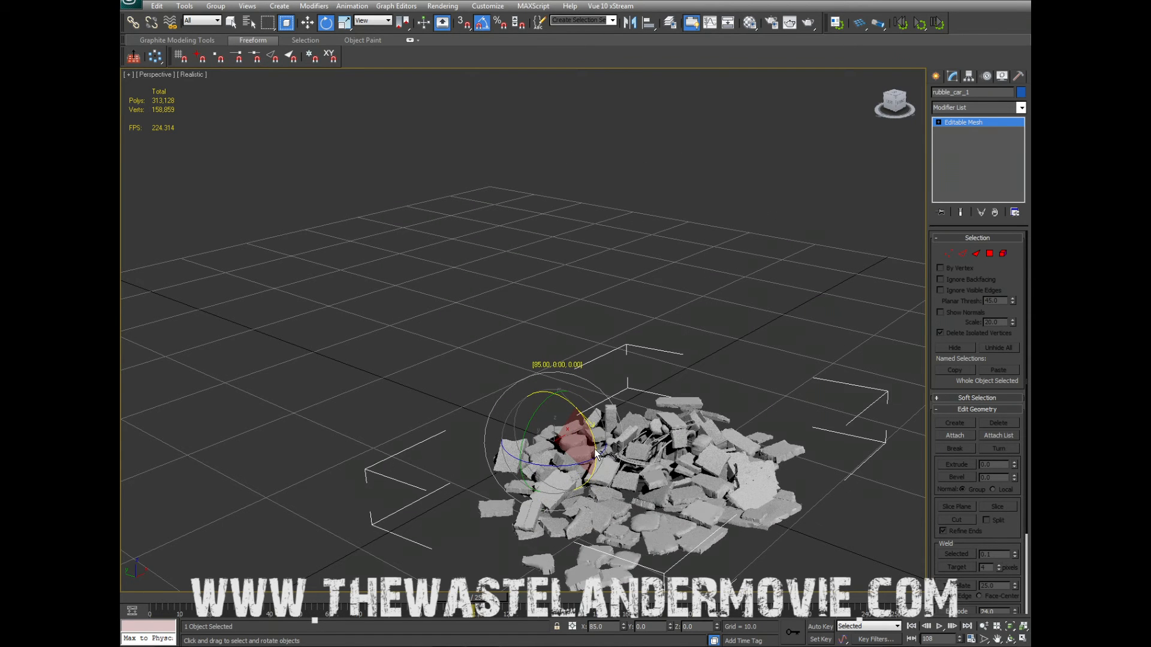
pyautogui.click(621, 329)
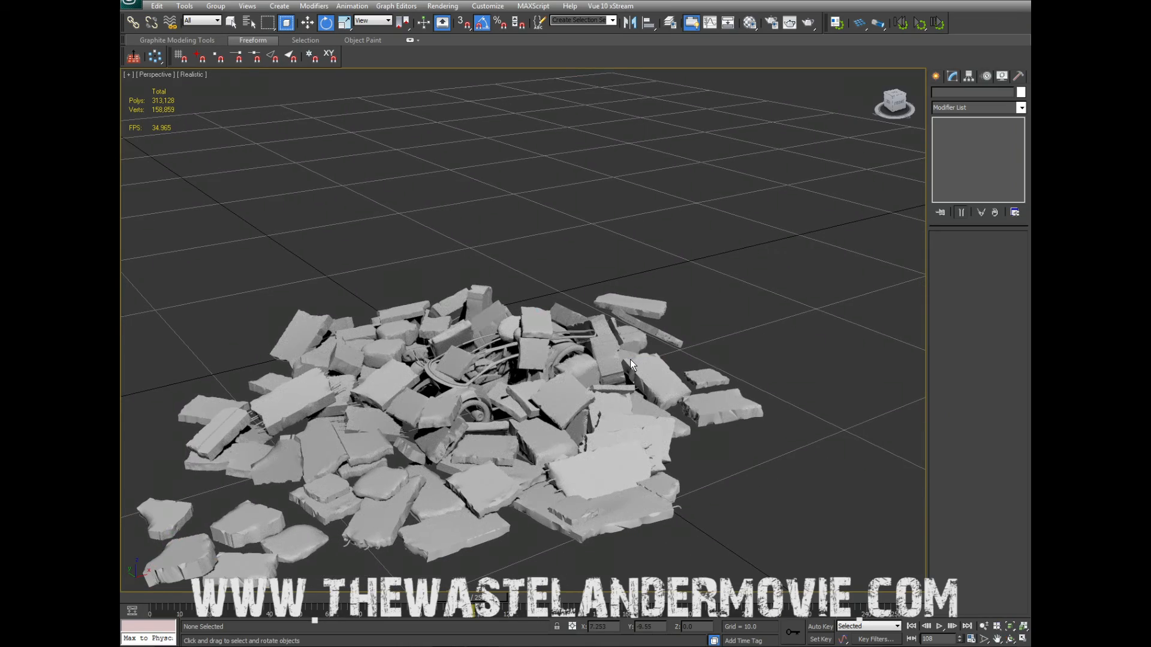
pyautogui.press('F4')
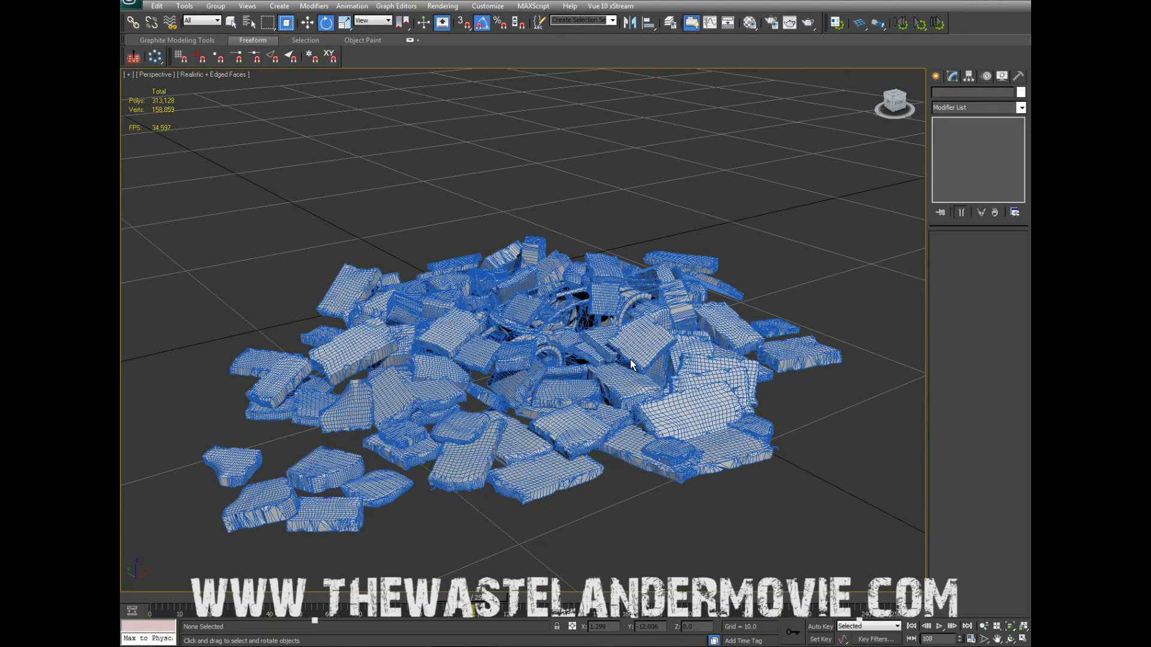
pyautogui.press('F4')
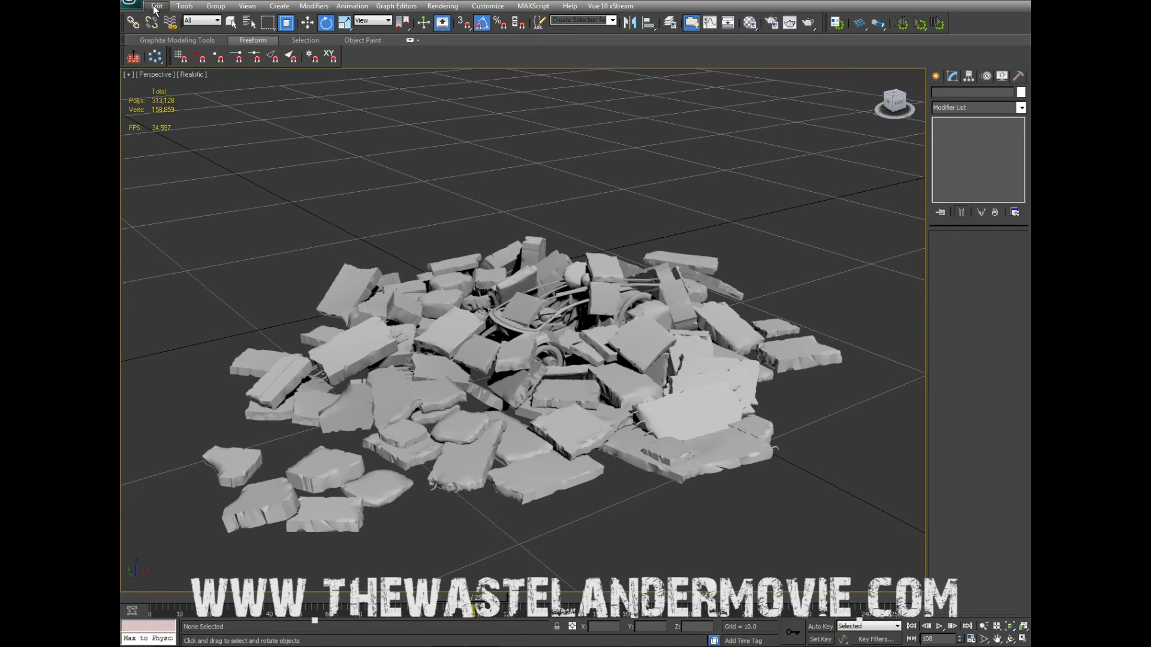
# Export the single-mesh pile in gw::OBJ-Exporter format as rubble_car_1_whole.obj with the VUE preset options
pyautogui.click(131, 4)
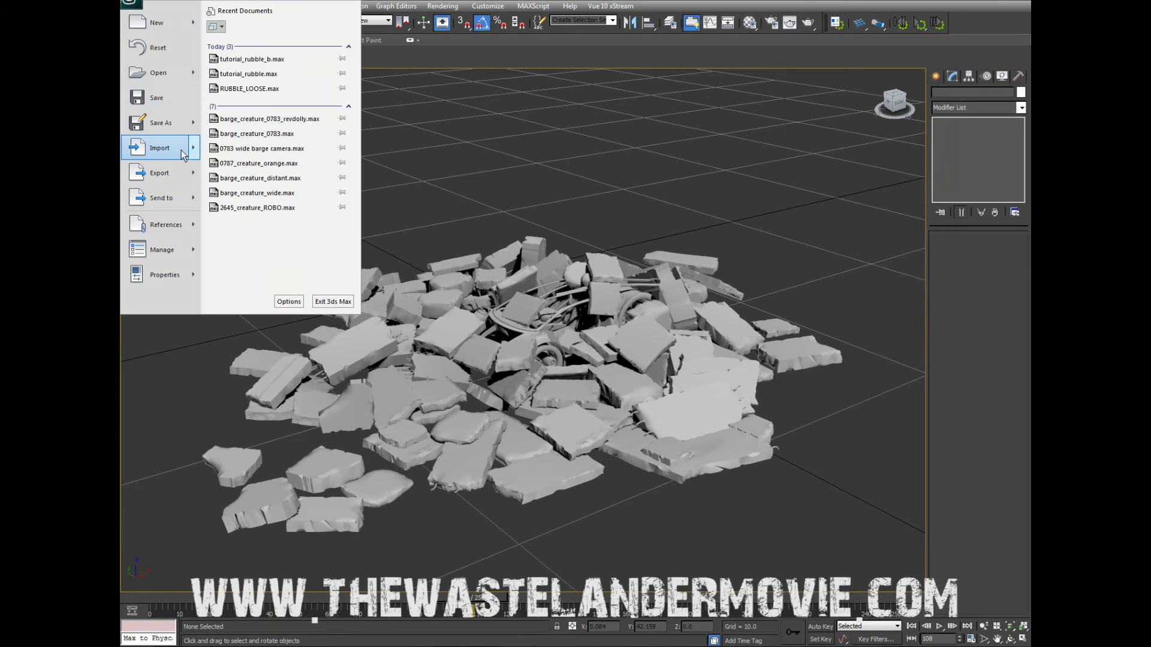
pyautogui.click(172, 174)
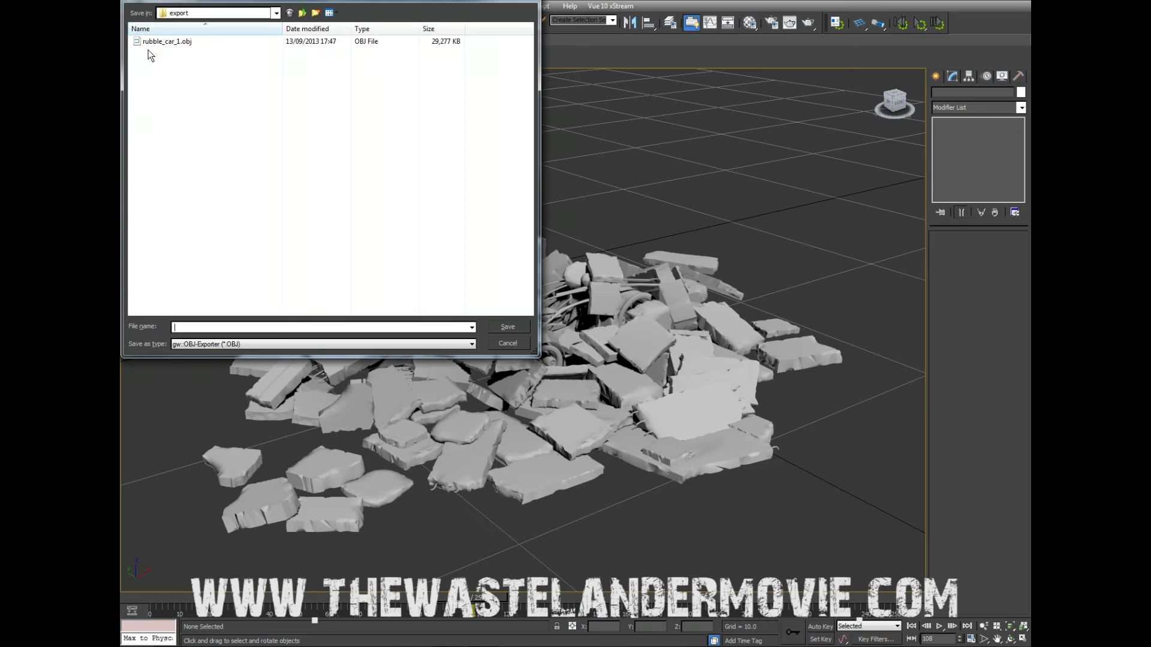
pyautogui.click(164, 44)
pyautogui.click(210, 328)
pyautogui.click(217, 330)
pyautogui.write('_whole.obj')
pyautogui.click(518, 325)
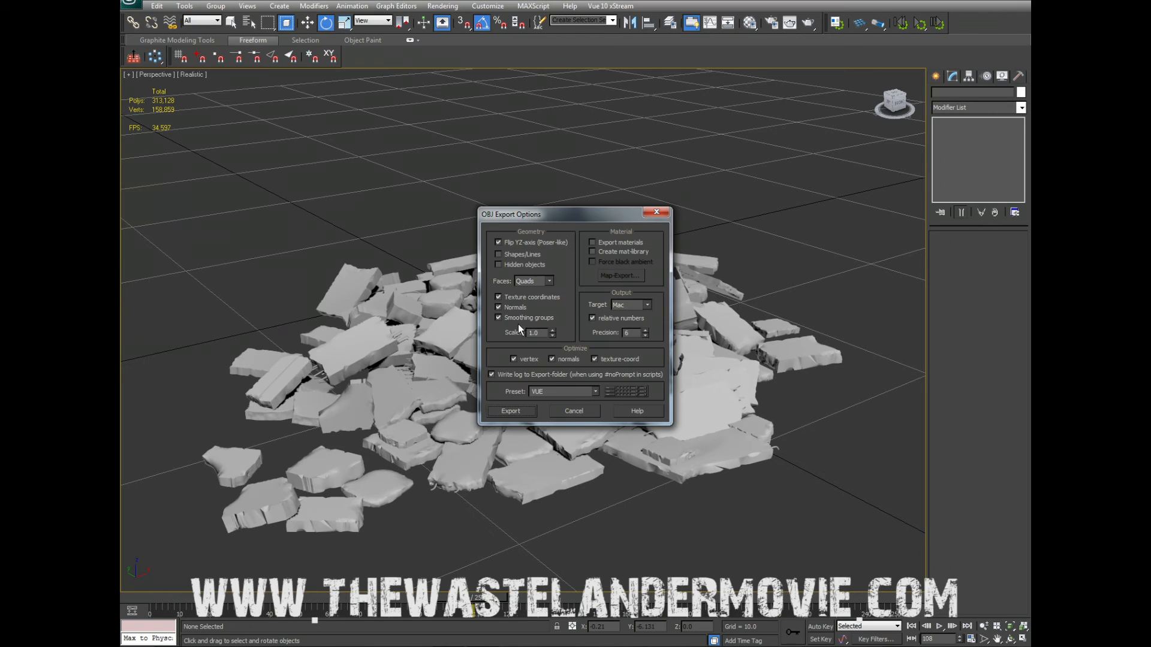
pyautogui.click(510, 411)
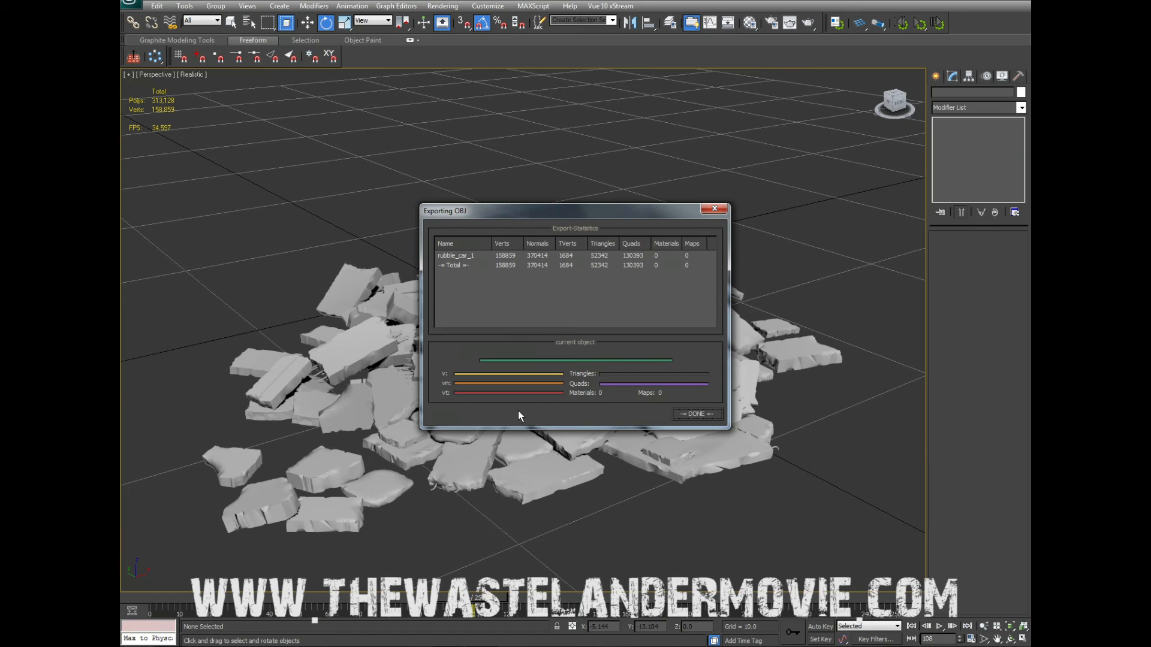
pyautogui.click(695, 414)
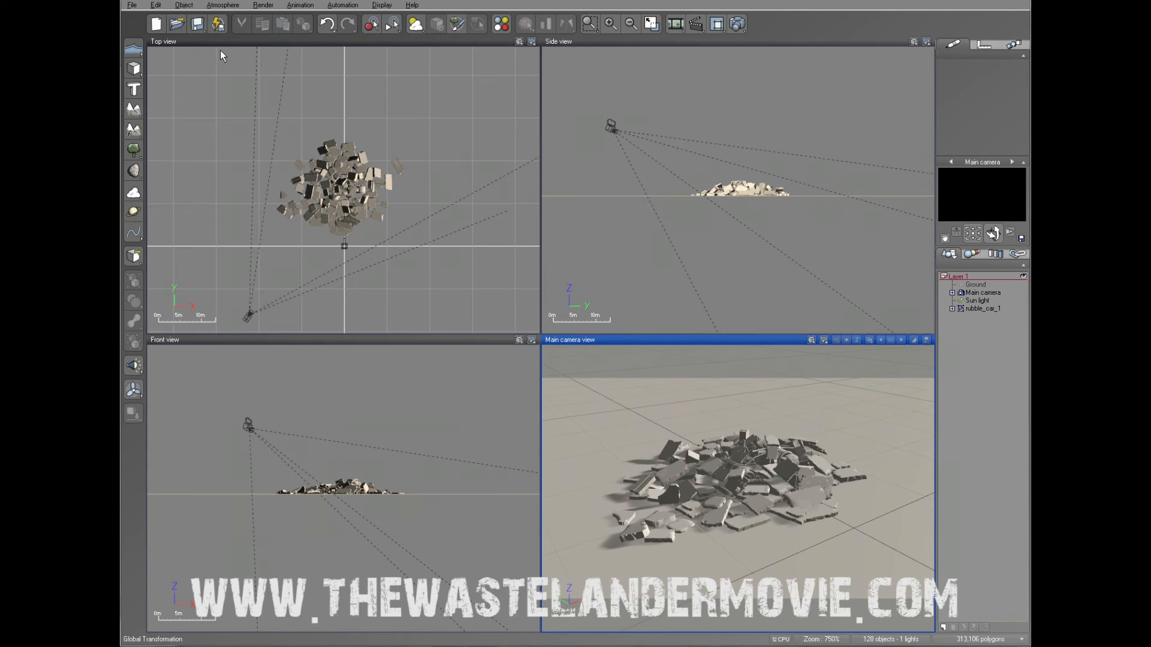
# In Vue, import rubble_car_1_whole.obj into the scene and frame the new pile beside rubble_car_1 in the main camera view
pyautogui.click(132, 5)
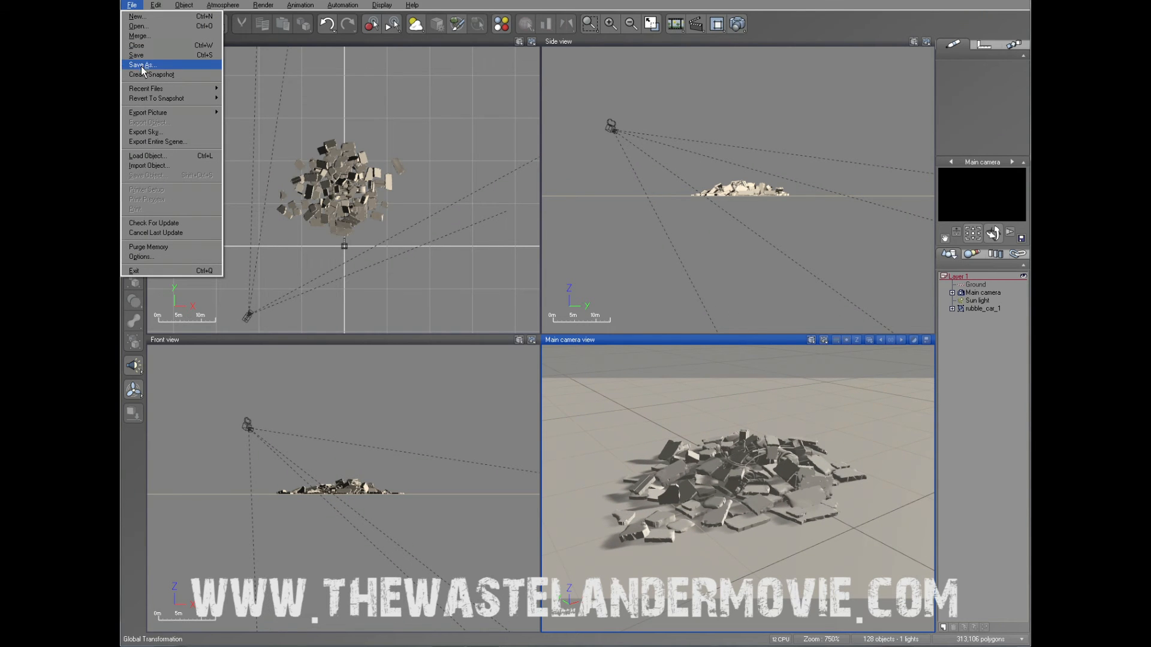
pyautogui.click(148, 166)
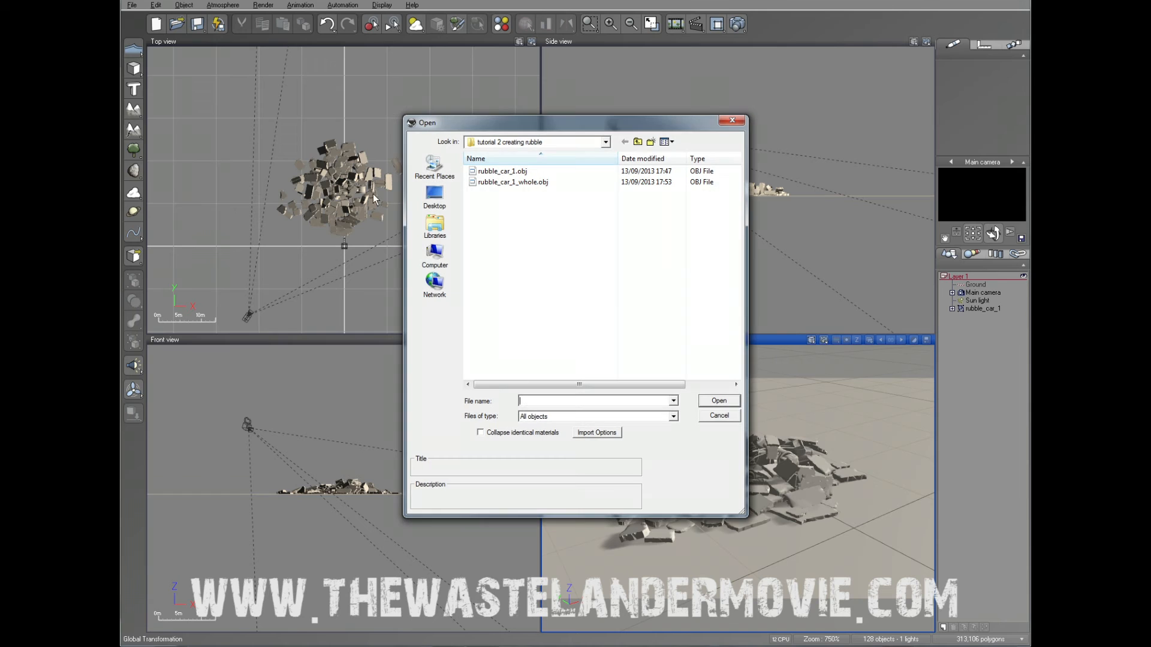
pyautogui.click(548, 183)
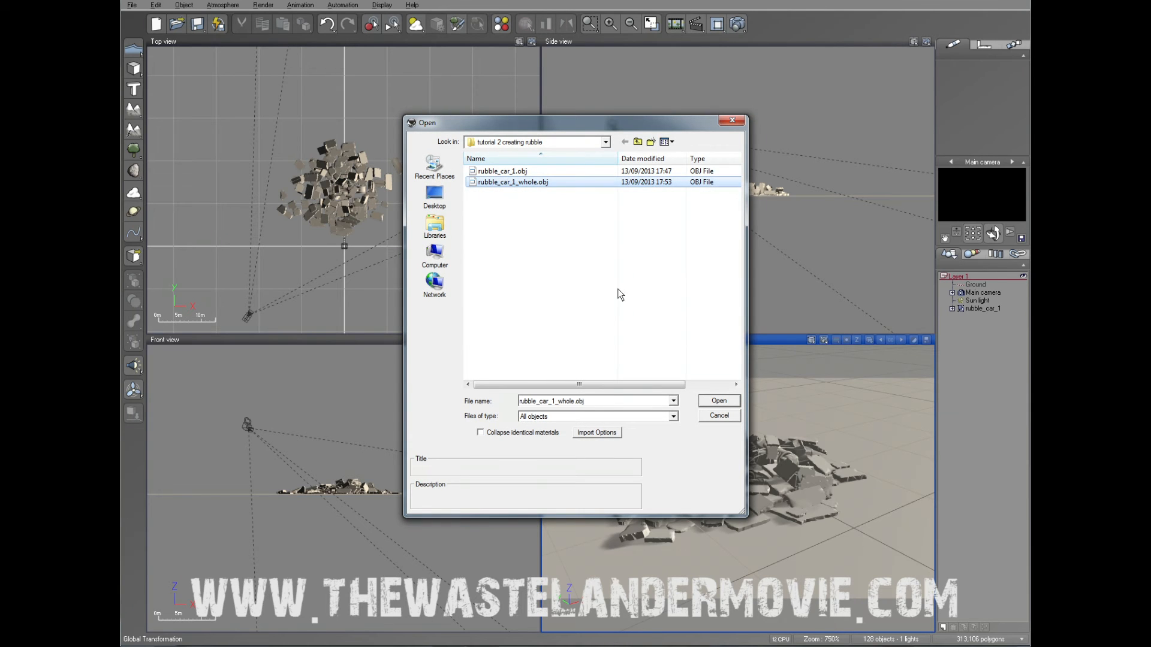
pyautogui.click(719, 401)
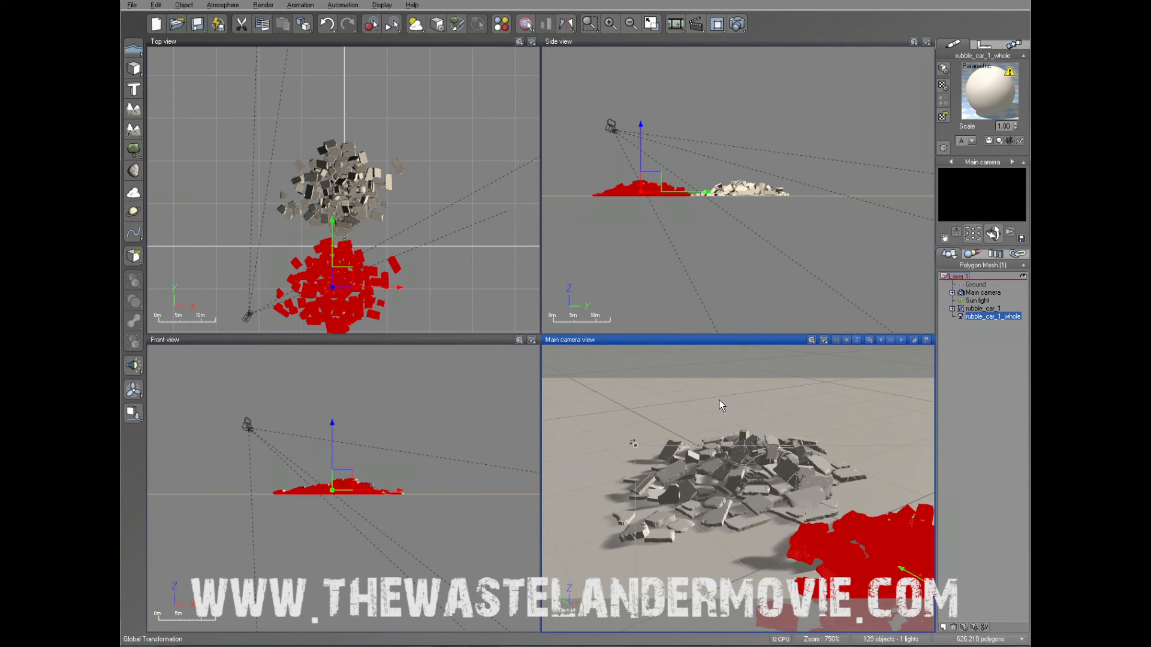
pyautogui.press('Escape')
pyautogui.moveTo(886, 541); pyautogui.dragTo(810, 522, button='middle')
pyautogui.click(796, 511)
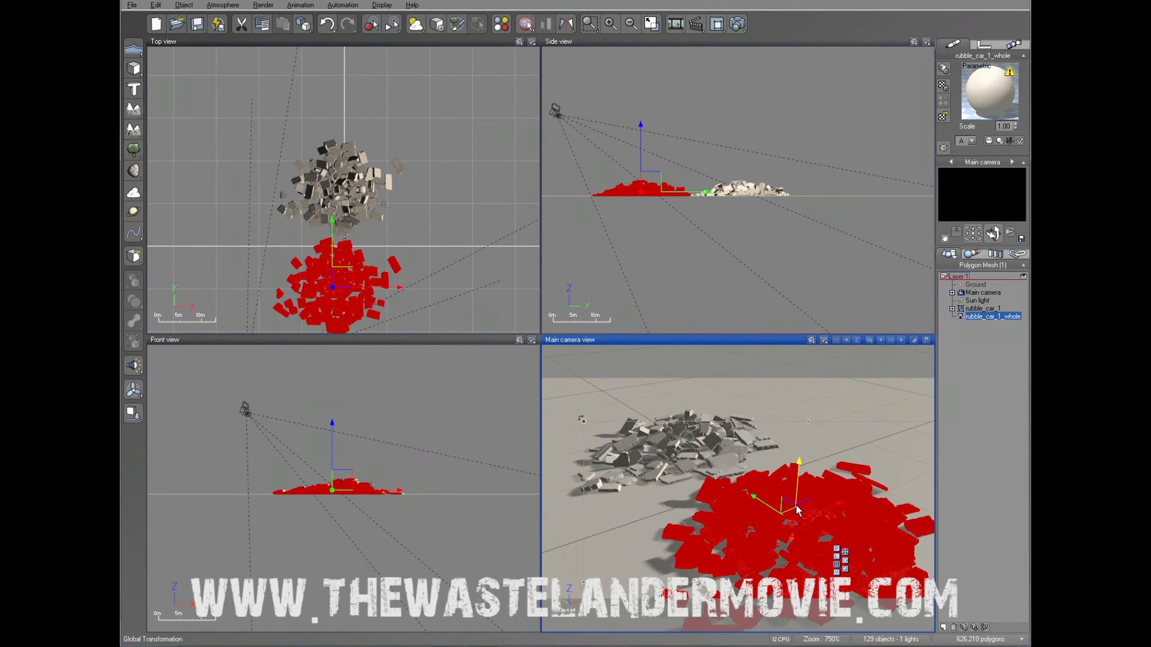
# Compare the single rubble_car_1_whole object with the separate slab meshes inside the rubble_car_1 group, without toggling any object's rendering
pyautogui.click(992, 334)
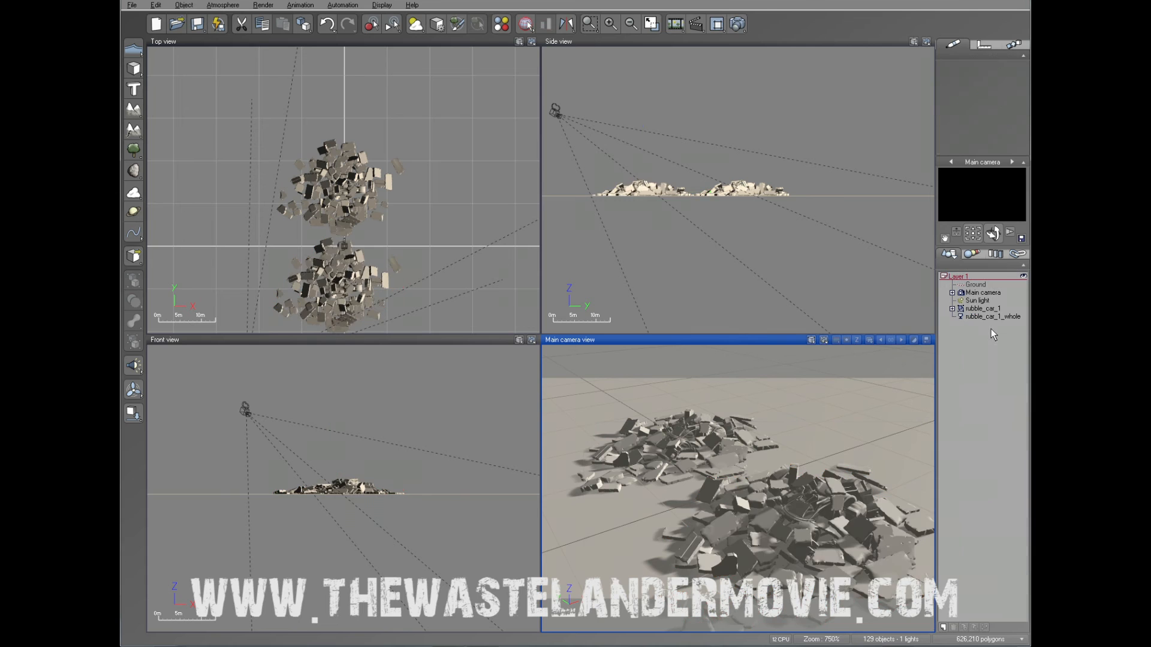
pyautogui.click(970, 317)
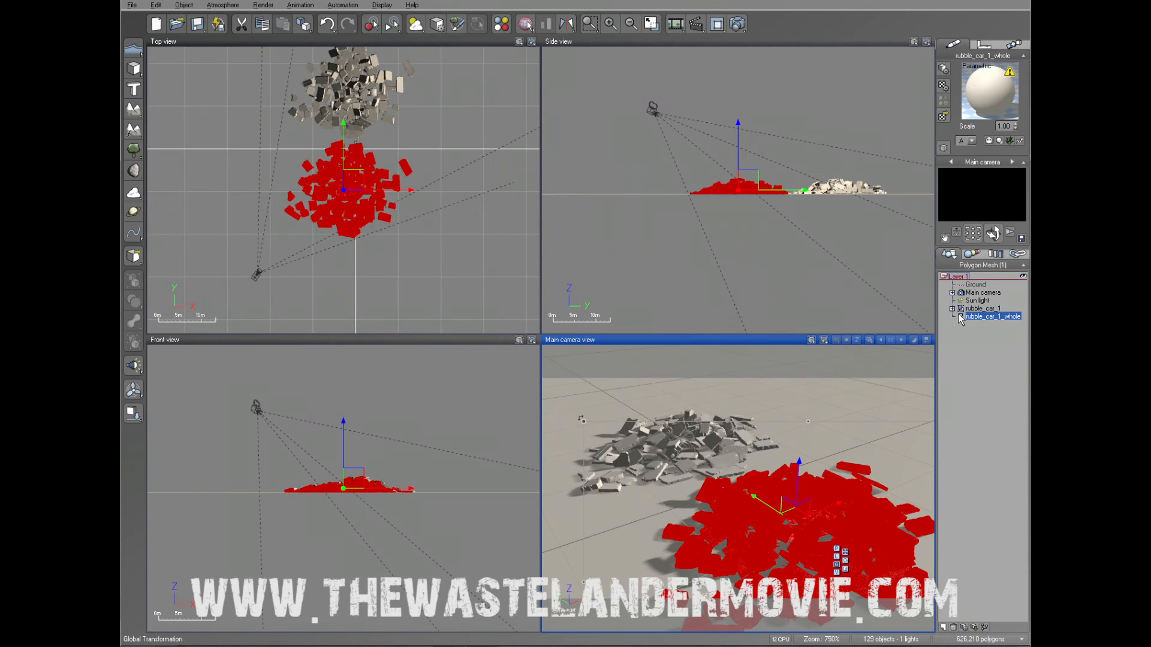
pyautogui.click(951, 308)
pyautogui.click(975, 340)
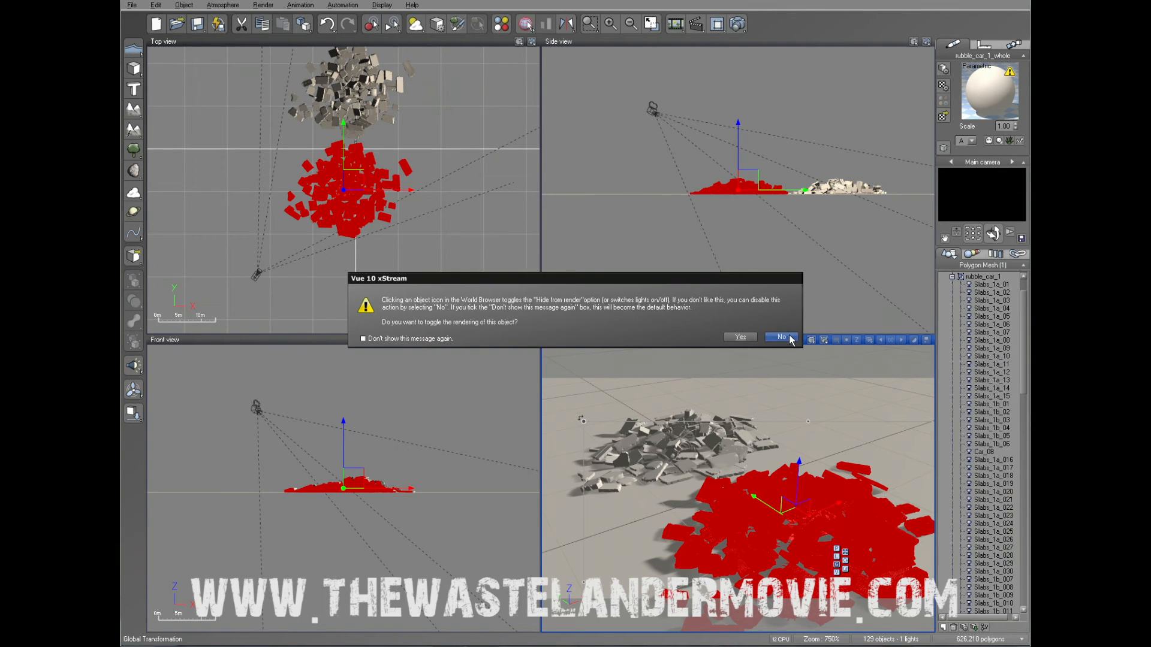
pyautogui.click(782, 341)
pyautogui.click(991, 356)
pyautogui.click(991, 395)
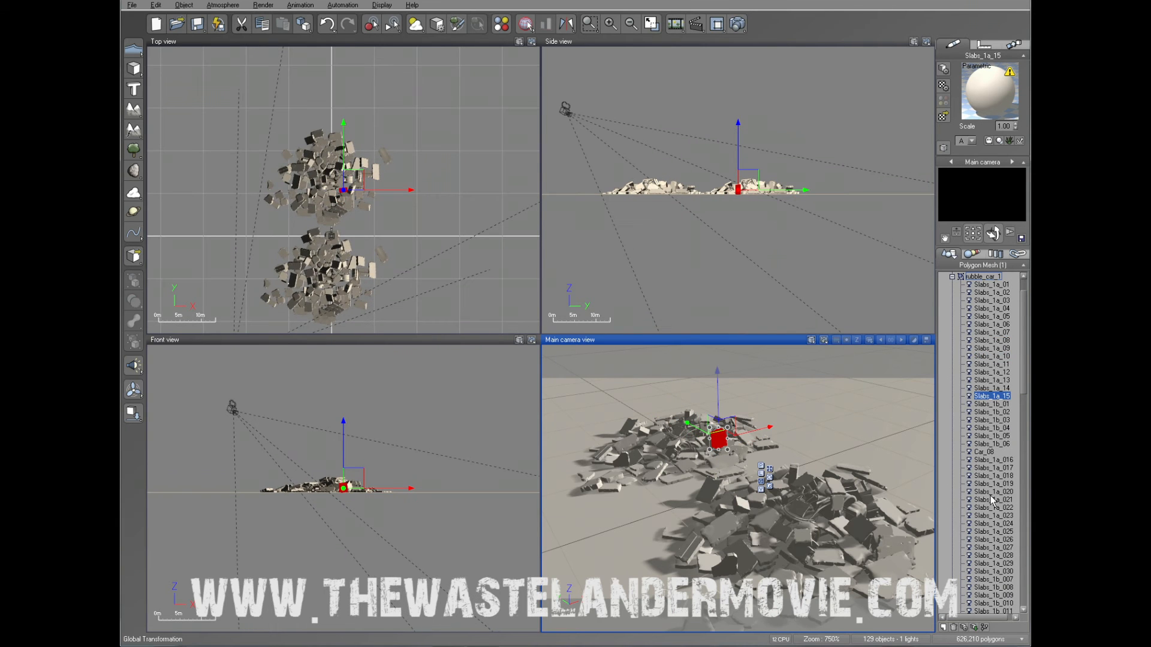
pyautogui.click(991, 498)
pyautogui.click(991, 547)
pyautogui.click(990, 456)
pyautogui.click(988, 372)
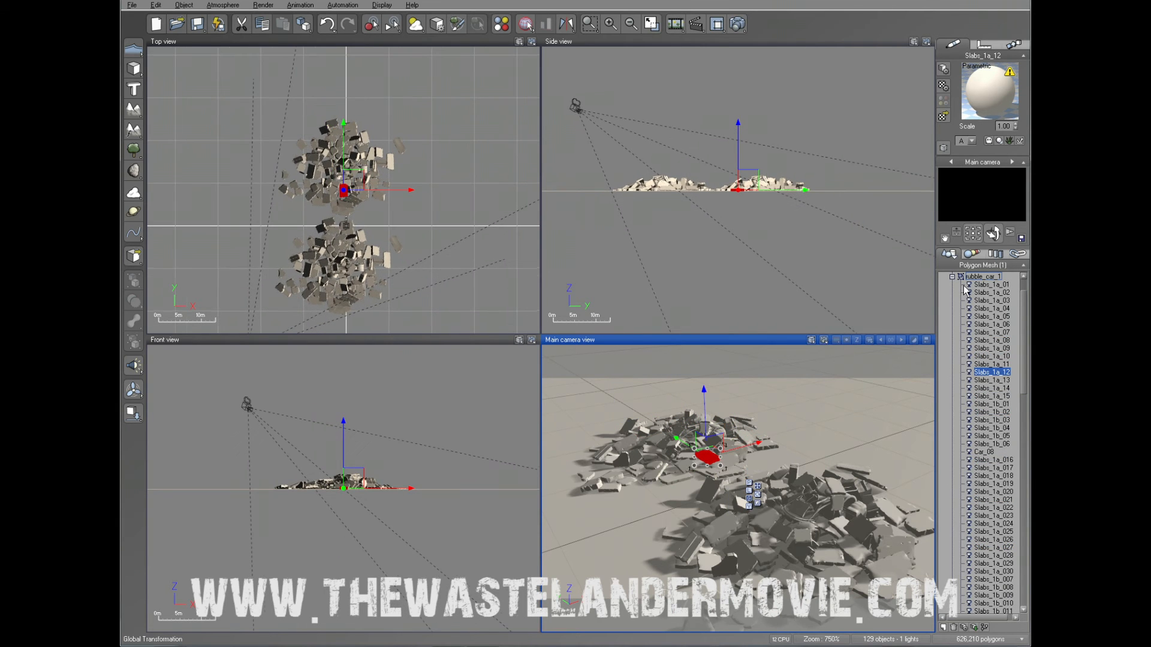
pyautogui.click(953, 276)
# Move rubble_car_1_whole along the X axis, clear of the space in front of the rubble_car_1 pile
pyautogui.click(983, 317)
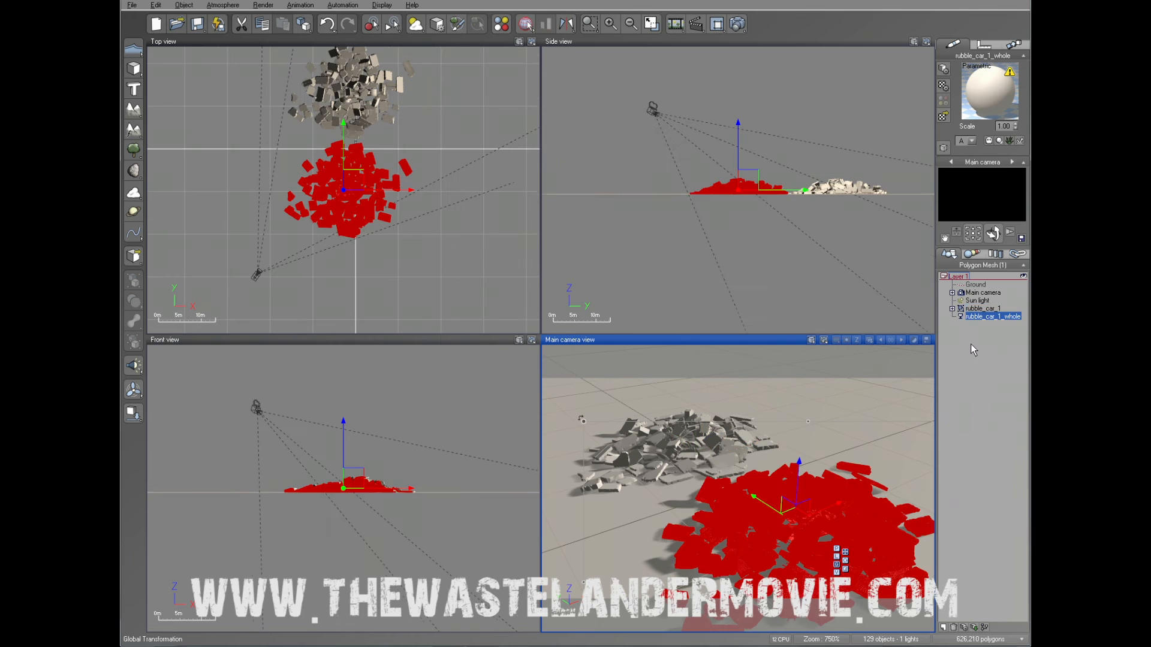
pyautogui.moveTo(839, 504); pyautogui.dragTo(940, 433)
pyautogui.scroll(-5, 732, 609)
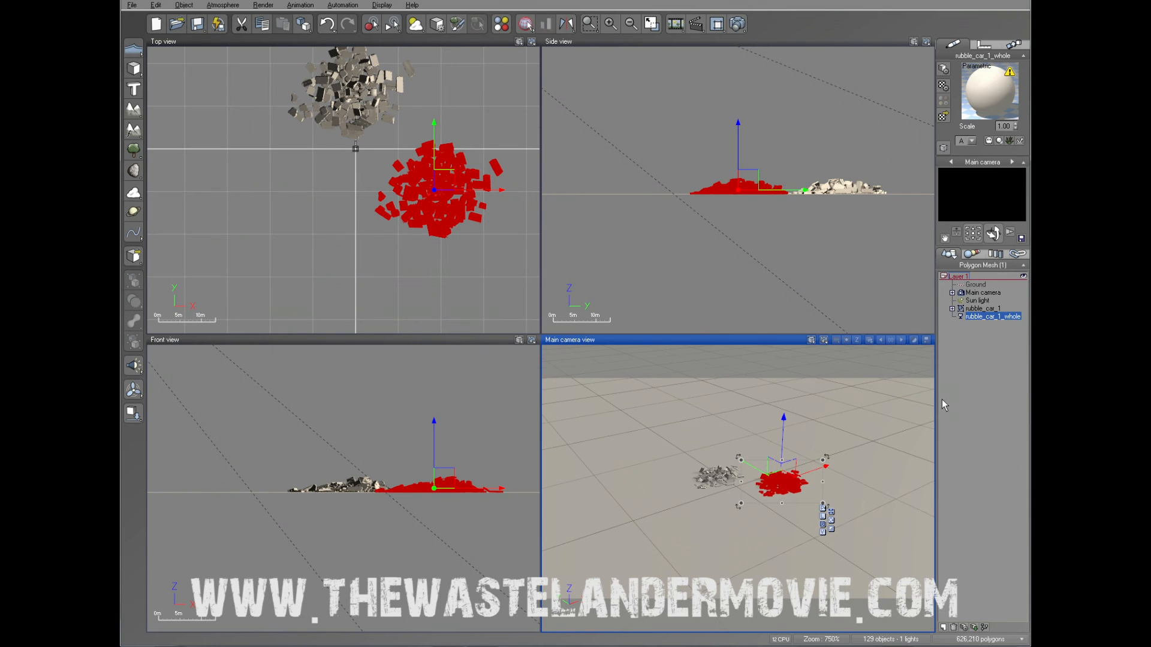
pyautogui.click(845, 495)
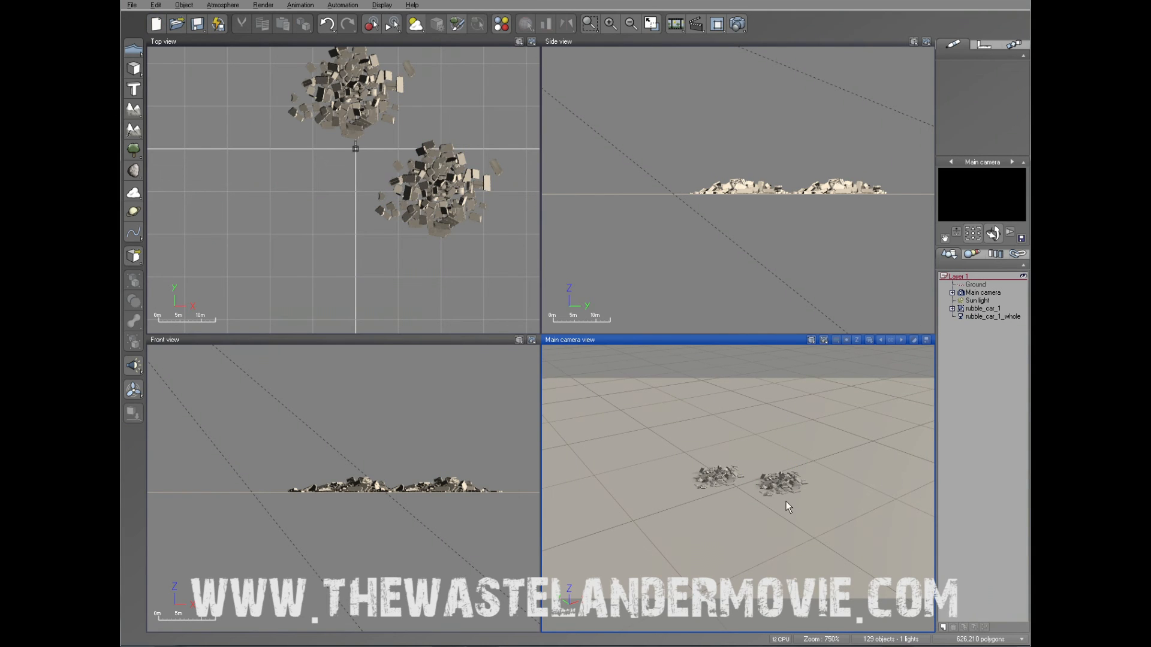
# Start importing rubble_car_1_whole.obj a second time with Decimate object on import as the only active import option
pyautogui.click(131, 5)
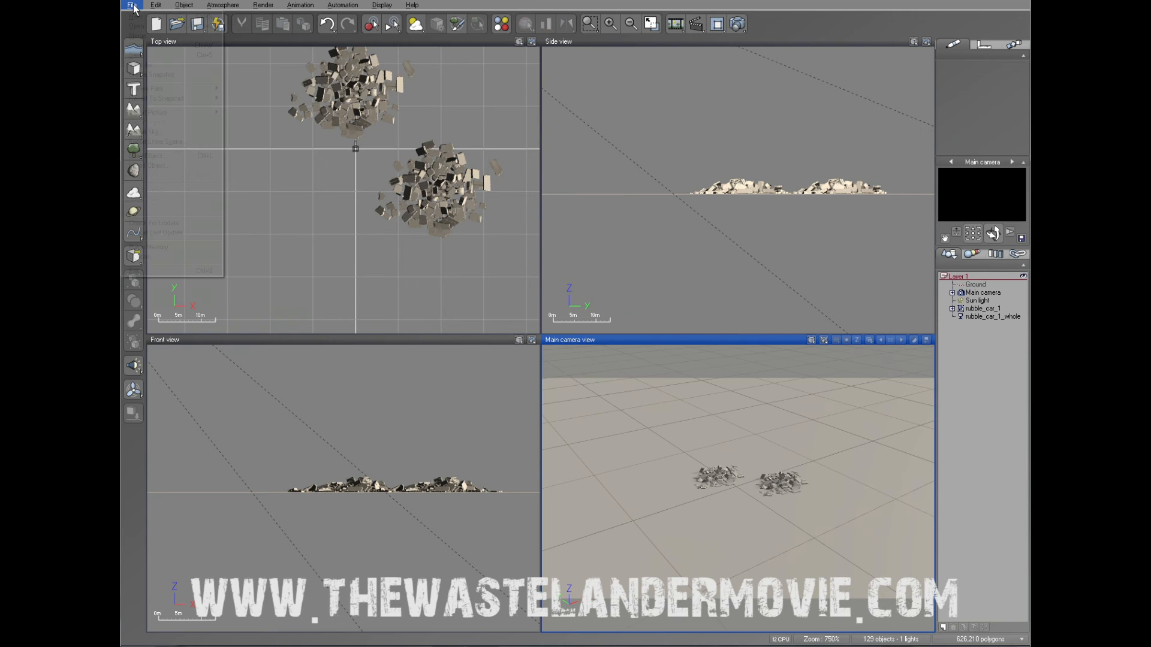
pyautogui.click(149, 166)
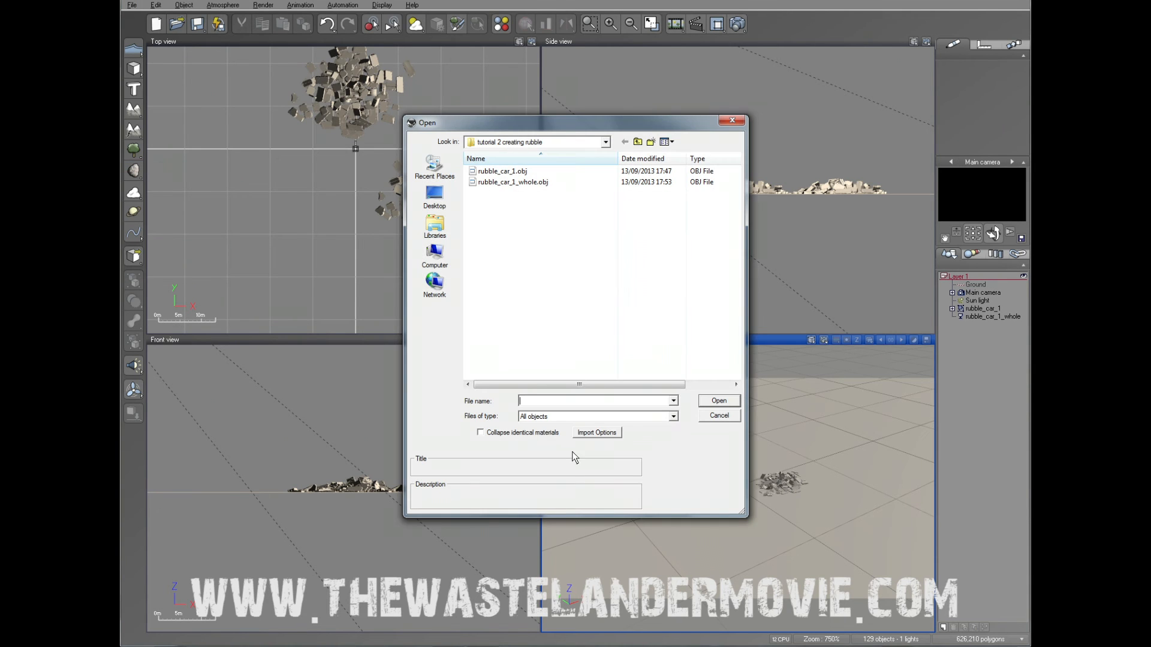
pyautogui.click(500, 183)
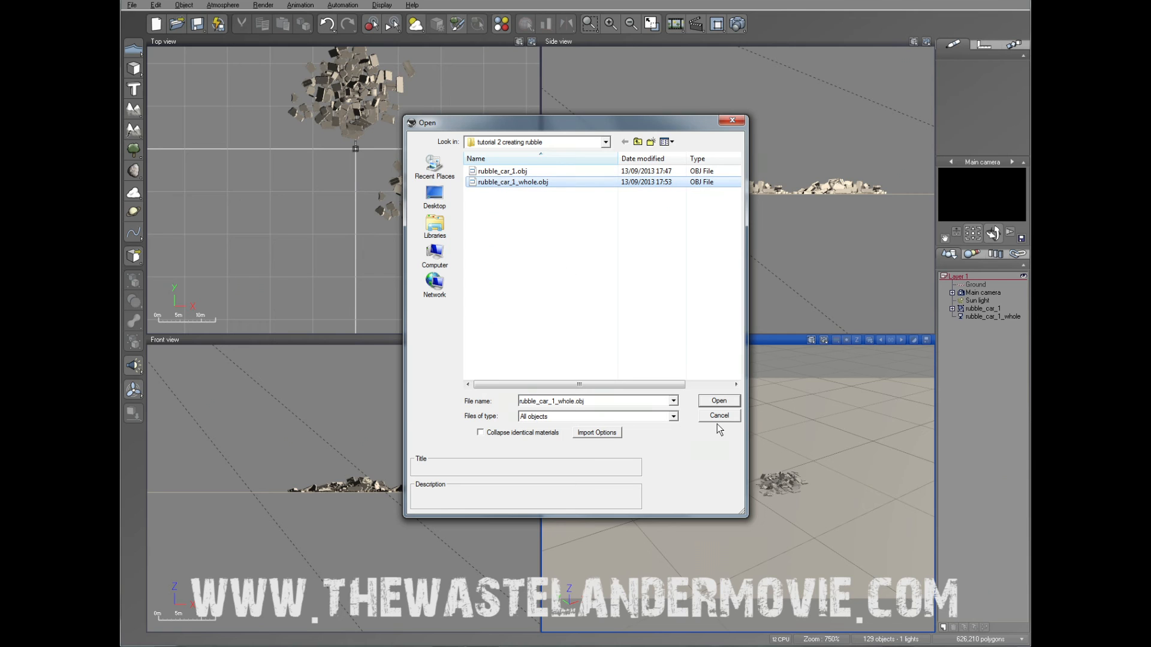
pyautogui.click(590, 431)
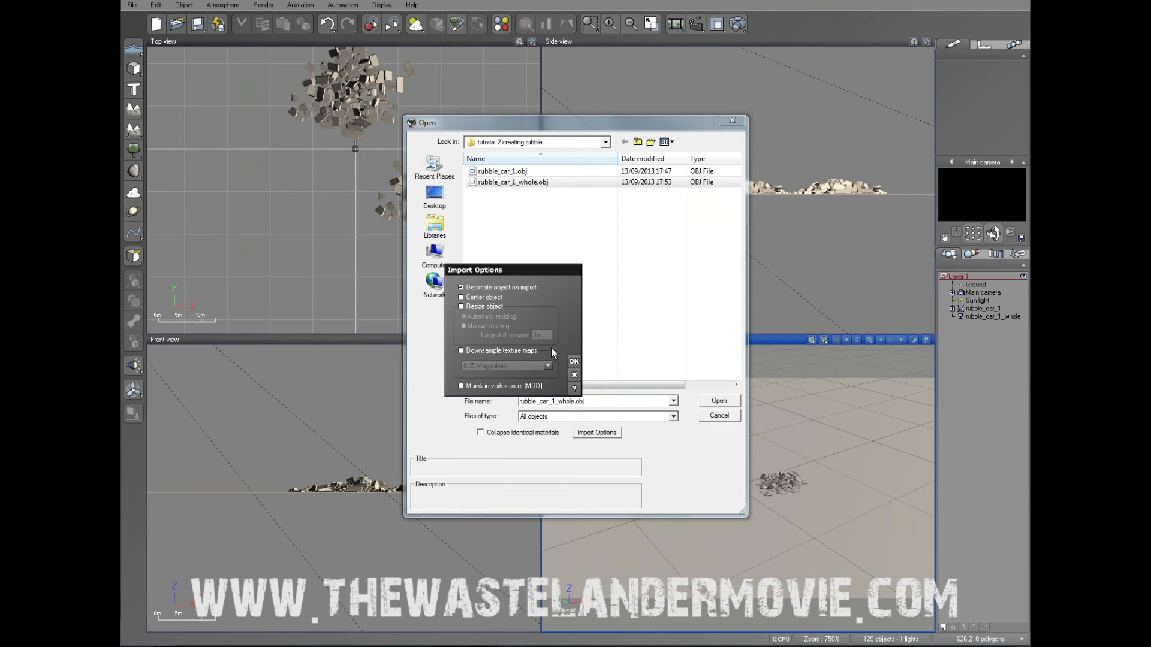
pyautogui.click(575, 361)
pyautogui.click(714, 402)
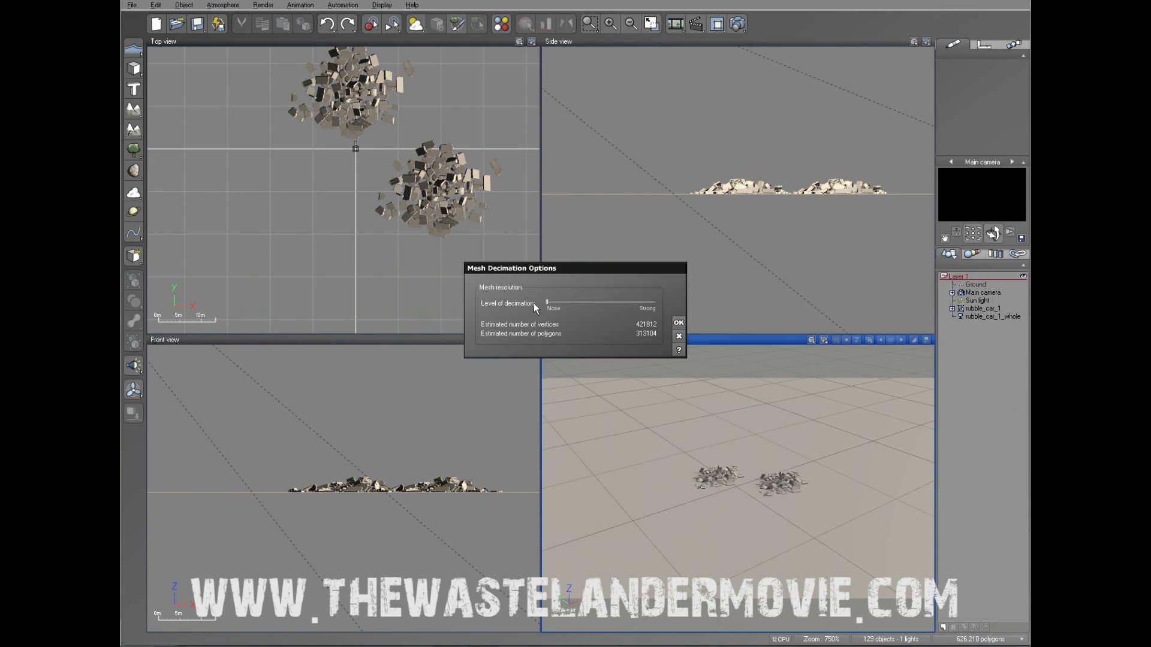
# Set the mesh decimation level to about midway between None and Strong, and import the decimated pile
pyautogui.moveTo(546, 304); pyautogui.dragTo(592, 307)
pyautogui.moveTo(596, 303); pyautogui.dragTo(599, 303)
pyautogui.click(679, 323)
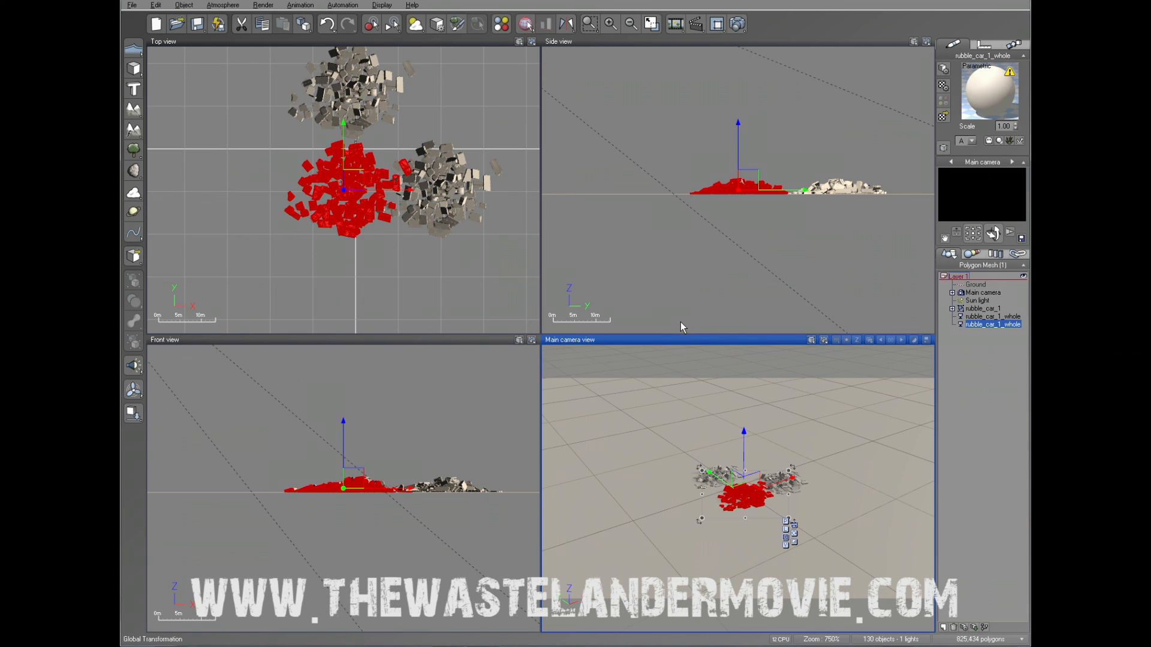
pyautogui.click(693, 562)
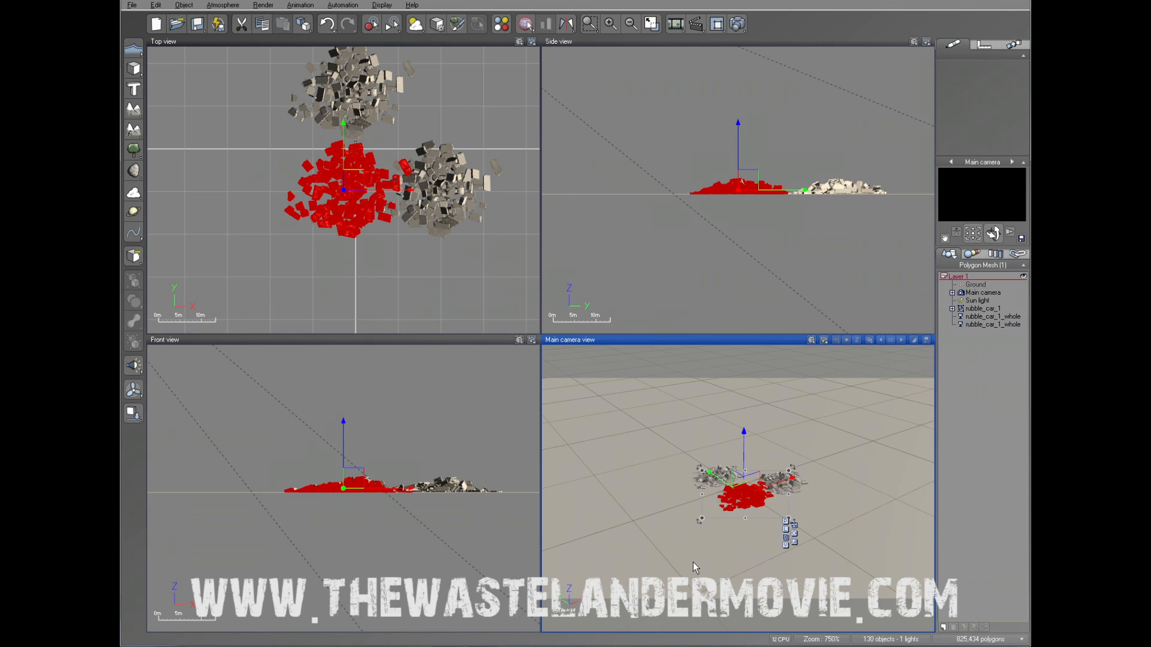
# Move the decimated rubble_car_1_whole pile along the X axis, clear of the others, and delete the other two rubble piles
pyautogui.click(747, 502)
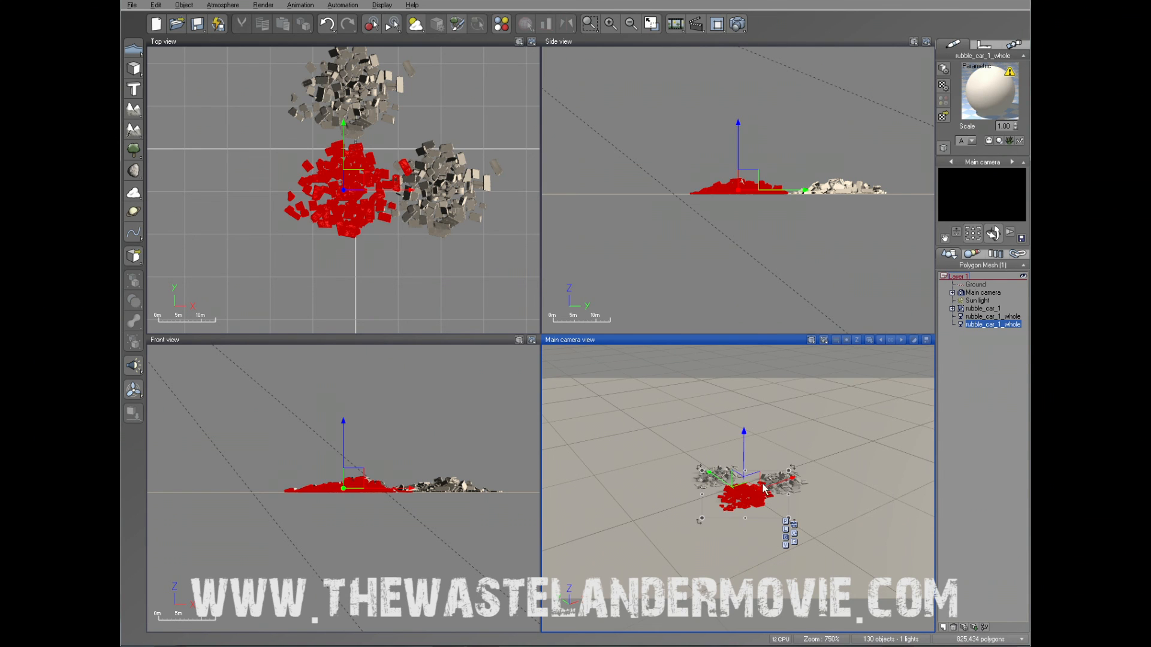
pyautogui.moveTo(779, 484); pyautogui.dragTo(741, 498)
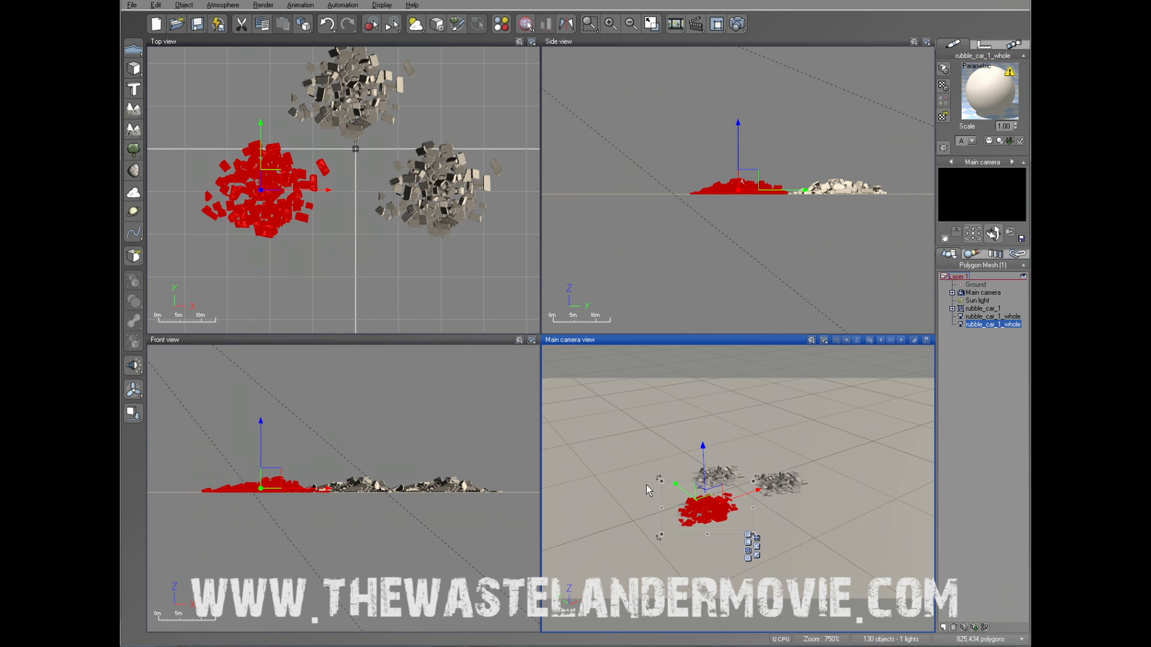
pyautogui.click(785, 489)
pyautogui.press('Delete')
pyautogui.click(719, 480)
pyautogui.press('Delete')
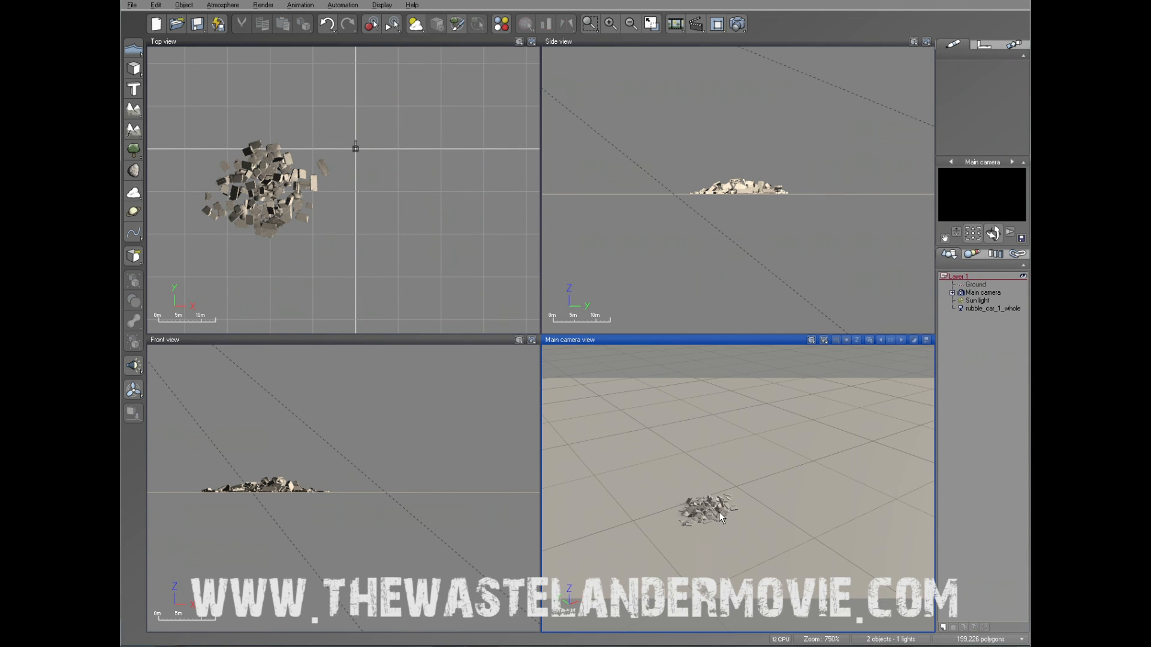
# Duplicate the remaining rubble_car_1_whole pile once and move the copy along the X axis so it sits beside the original
pyautogui.click(719, 513)
pyautogui.click(156, 6)
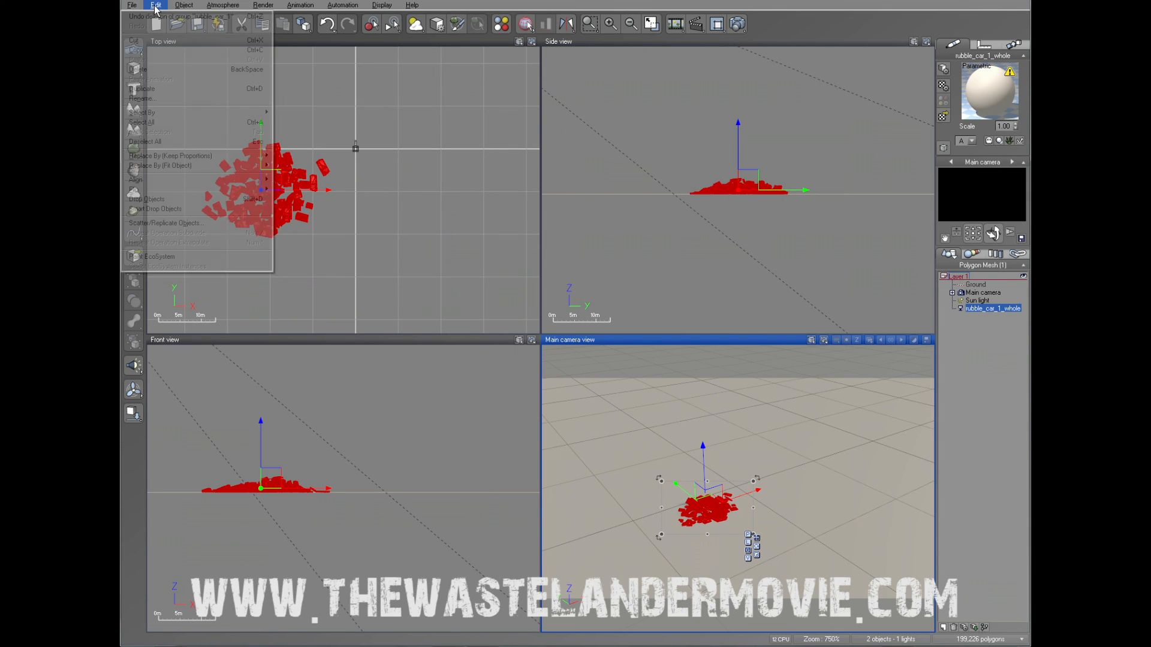
pyautogui.click(155, 90)
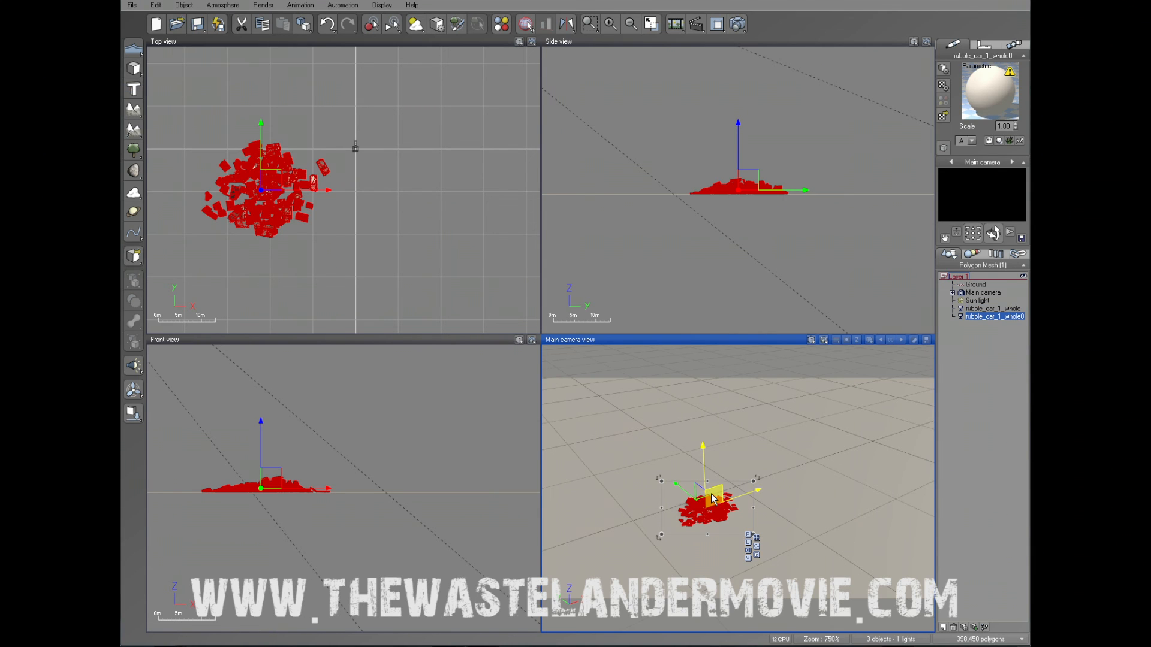
pyautogui.moveTo(745, 495); pyautogui.dragTo(776, 483)
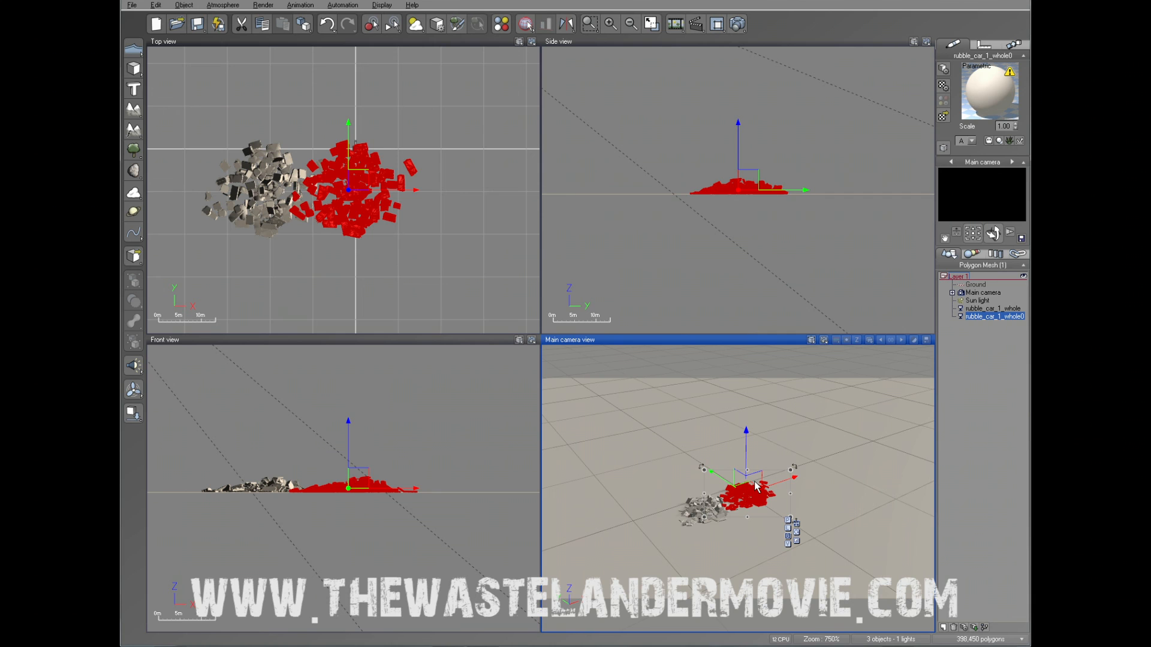
# Duplicate the moved rubble pile four more times in place
pyautogui.click(156, 5)
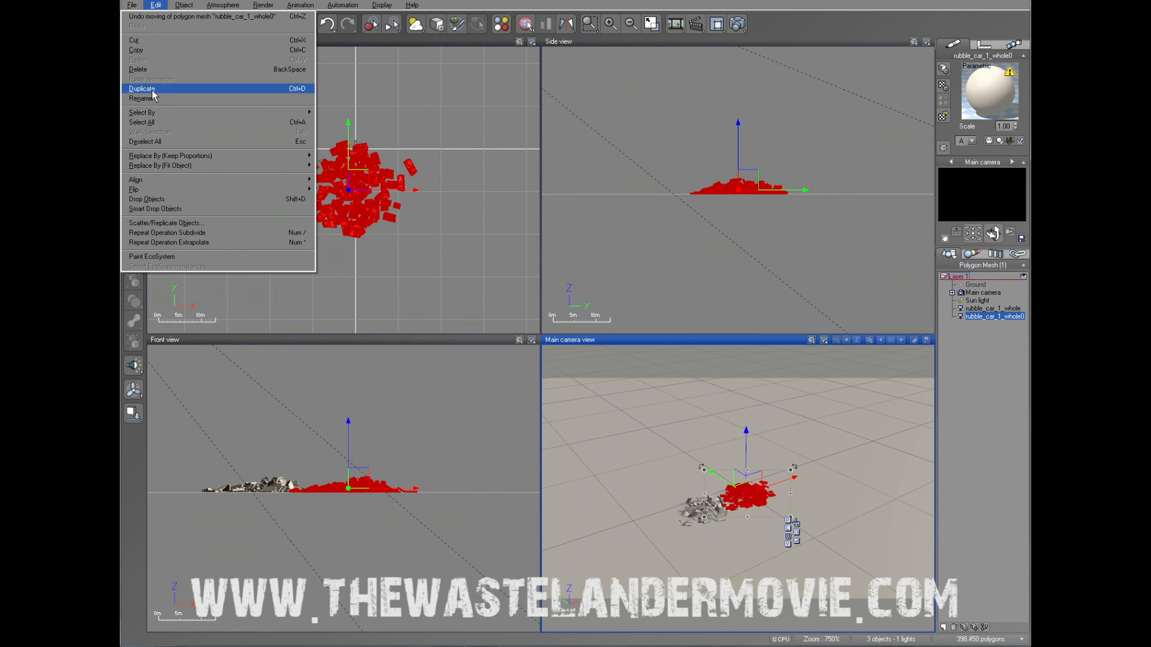
pyautogui.click(142, 88)
pyautogui.click(155, 6)
pyautogui.click(155, 88)
pyautogui.click(155, 5)
pyautogui.click(156, 88)
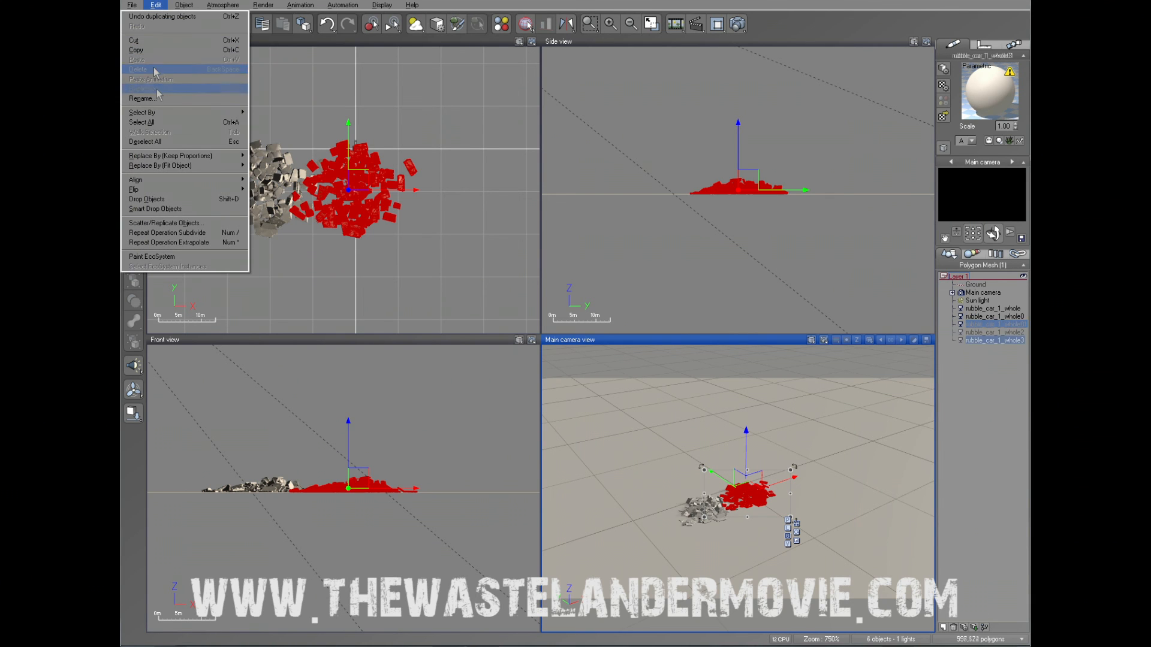
pyautogui.click(155, 6)
pyautogui.click(156, 88)
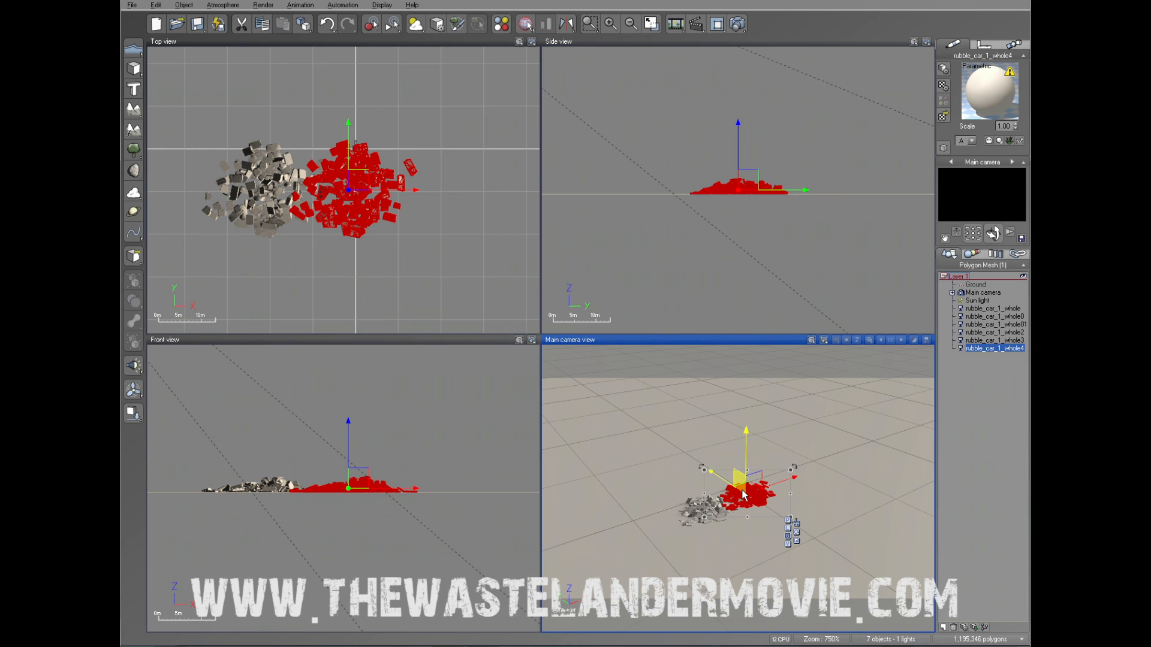
# Spread the stacked rubble copies across the ground around the original pile, overlapping their edges to form one large rubble field
pyautogui.moveTo(357, 178); pyautogui.dragTo(311, 118)
pyautogui.click(349, 203)
pyautogui.click(360, 195)
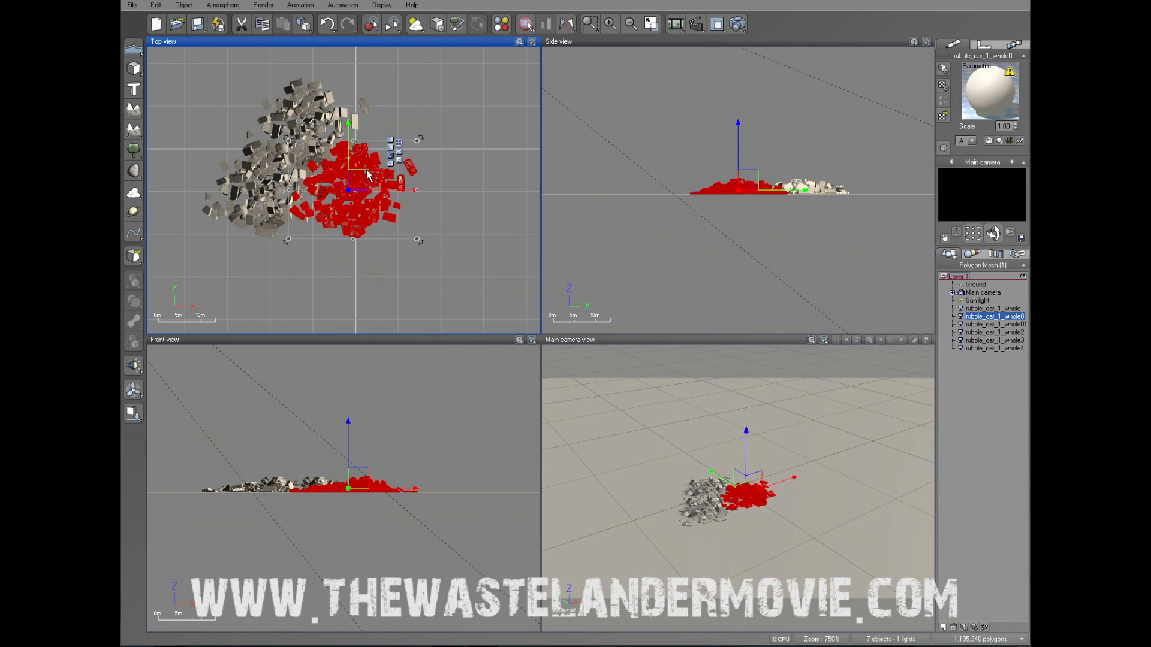
pyautogui.moveTo(360, 193); pyautogui.dragTo(337, 238)
pyautogui.click(356, 190)
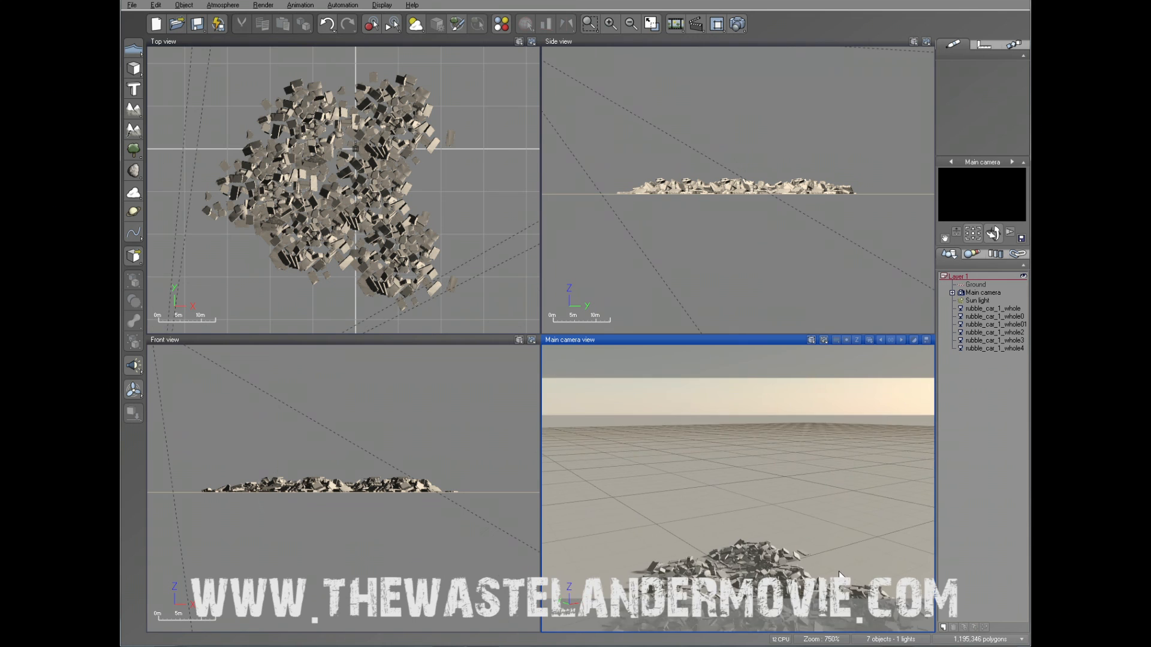
pyautogui.moveTo(839, 574); pyautogui.dragTo(839, 575, button='right')
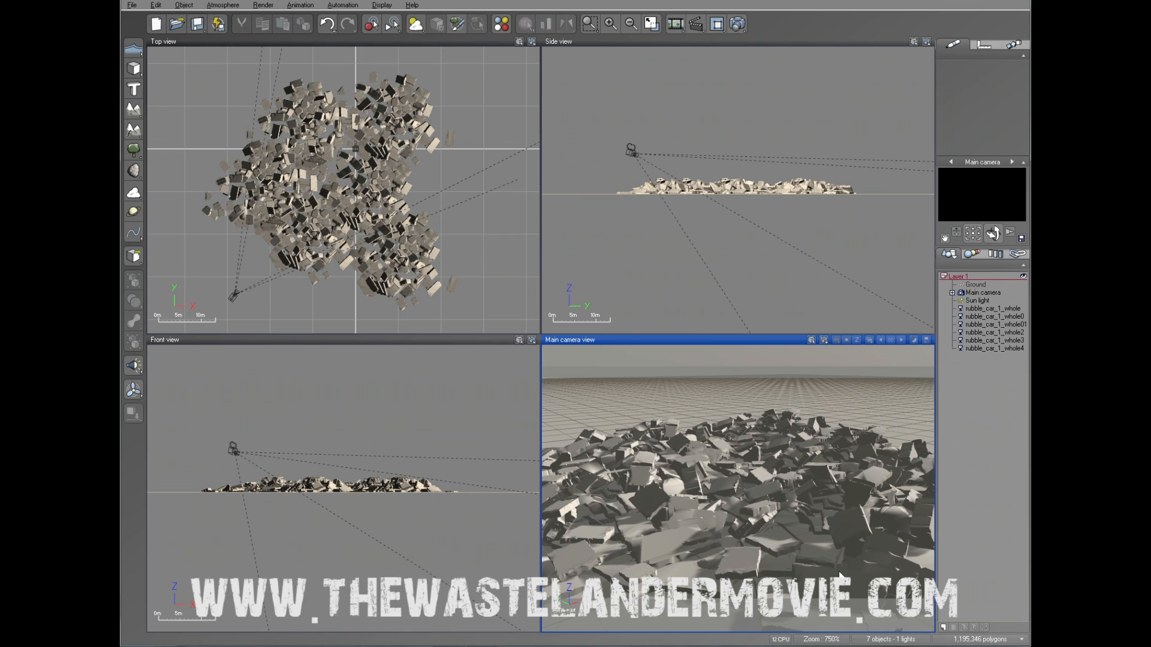